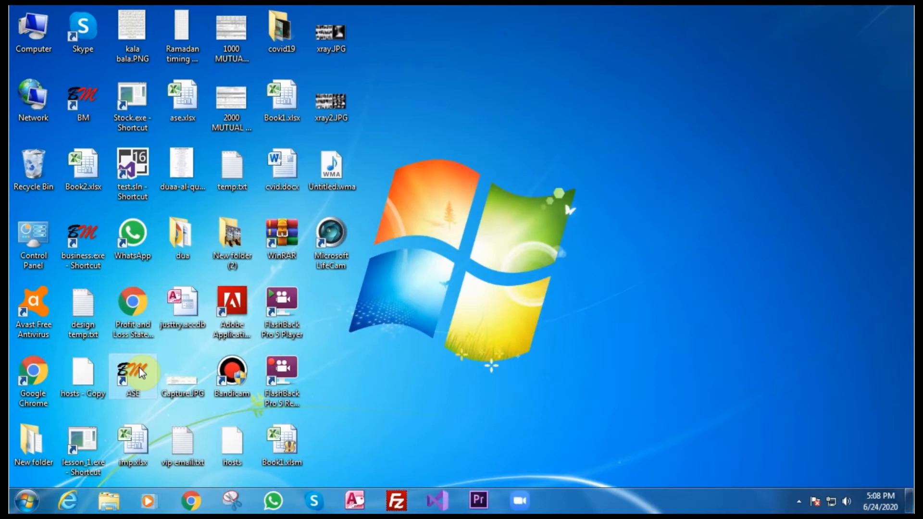
Launch AS EBRAHIM and open the Customer and Vendor Contact form.
double_click(137, 373)
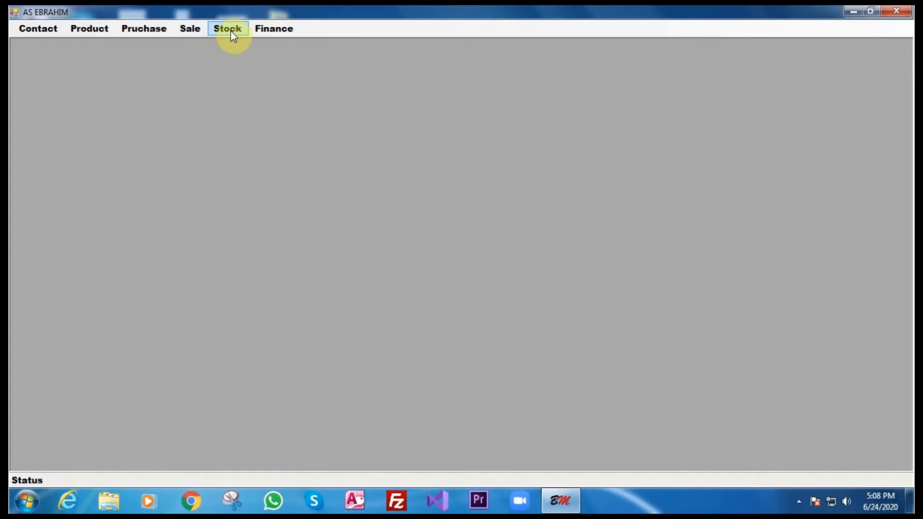
left_click(32, 27)
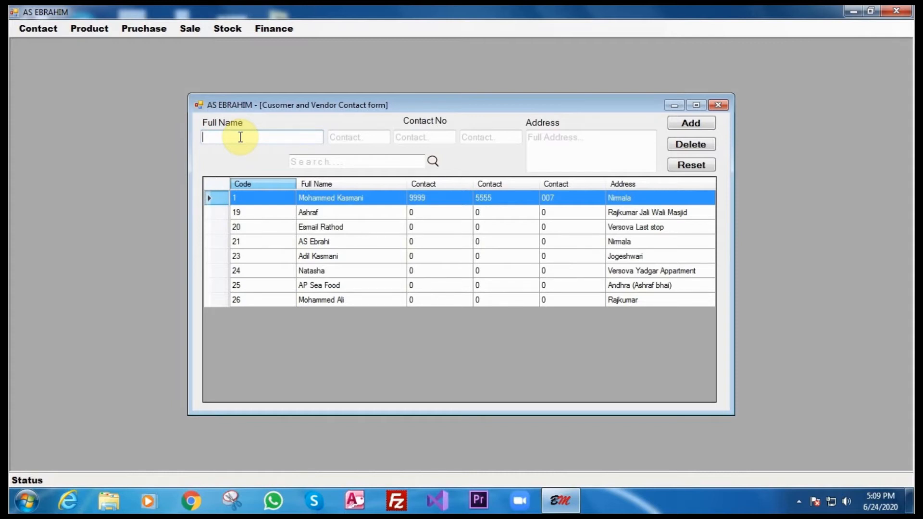
Add a new contact with the person's full name, contact number and address.
left_click(360, 138)
type("99885588")
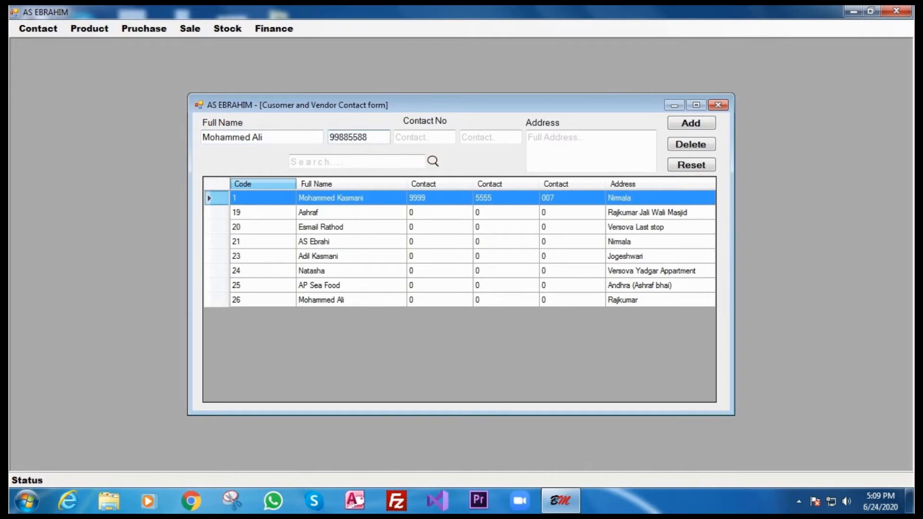
left_click(539, 139)
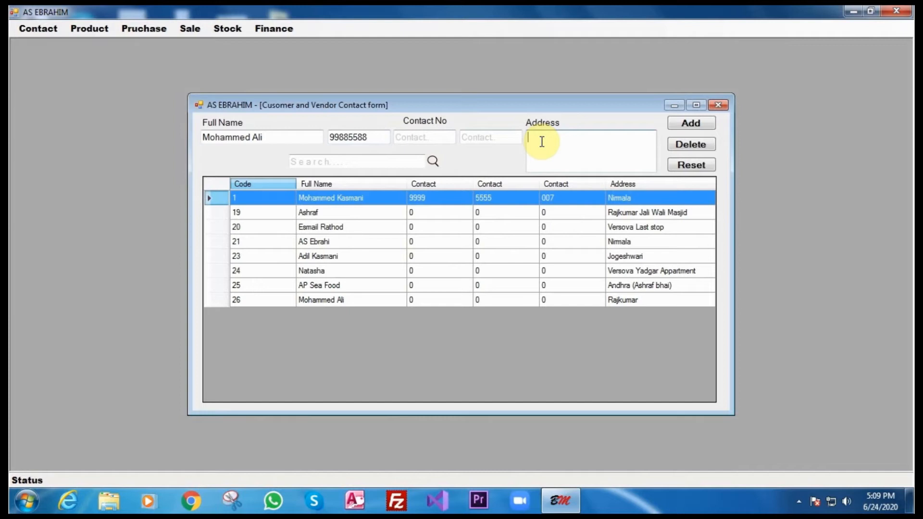
type("Jogeshwari")
left_click(685, 124)
left_click(451, 302)
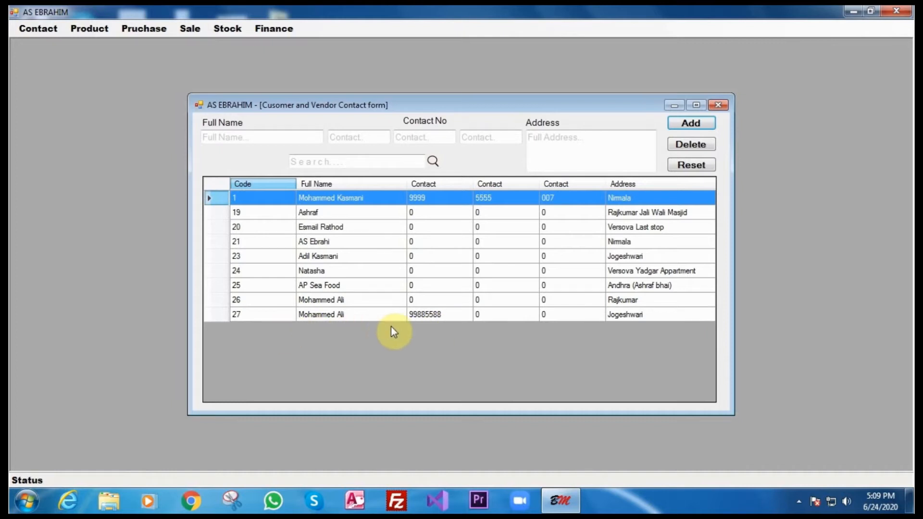
Search the contact list by name, load contact 27 for editing, then close the form.
left_click(278, 136)
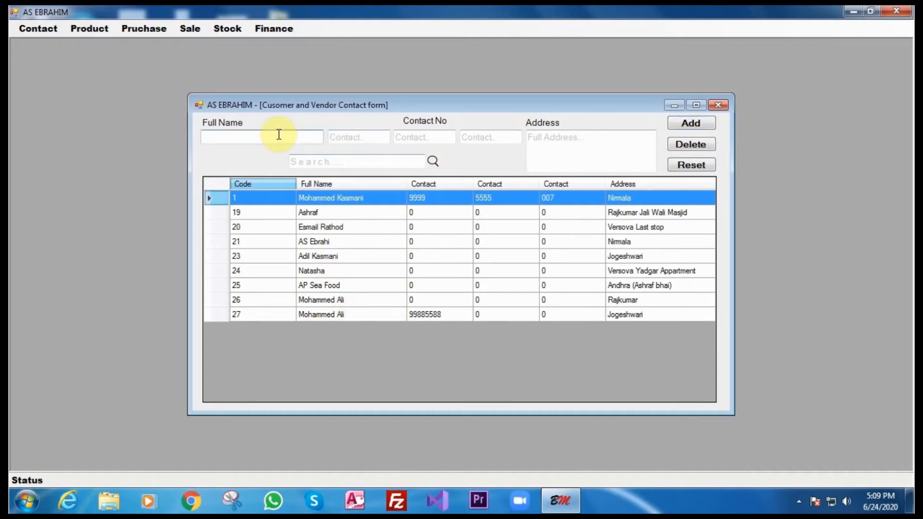
type("ali")
key("BackSpace")
key("BackSpace")
key("BackSpace")
left_click(342, 162)
type("ali")
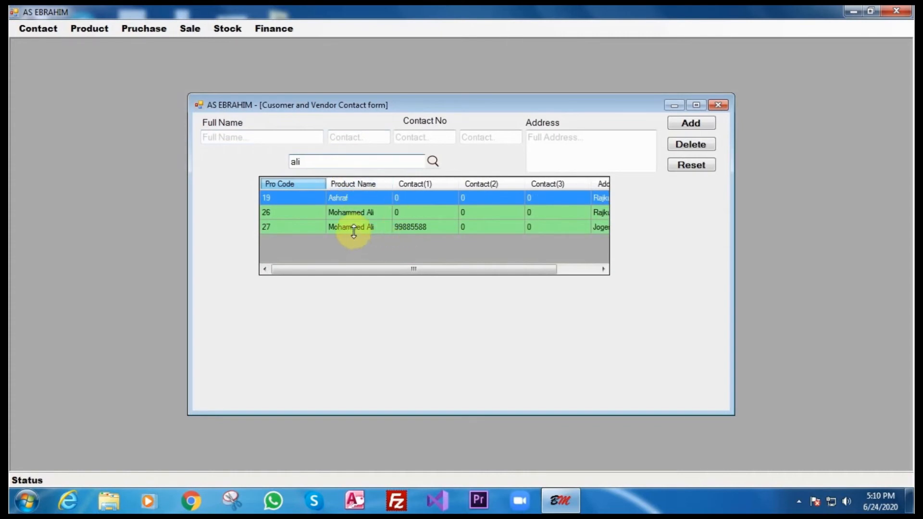
left_click(353, 230)
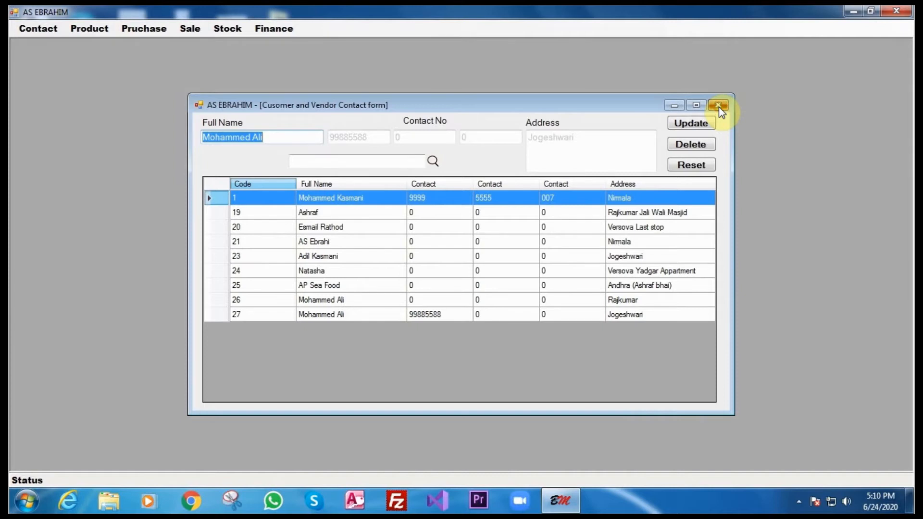
left_click(719, 107)
View the List of Product window showing 9 products, then close it.
left_click(92, 30)
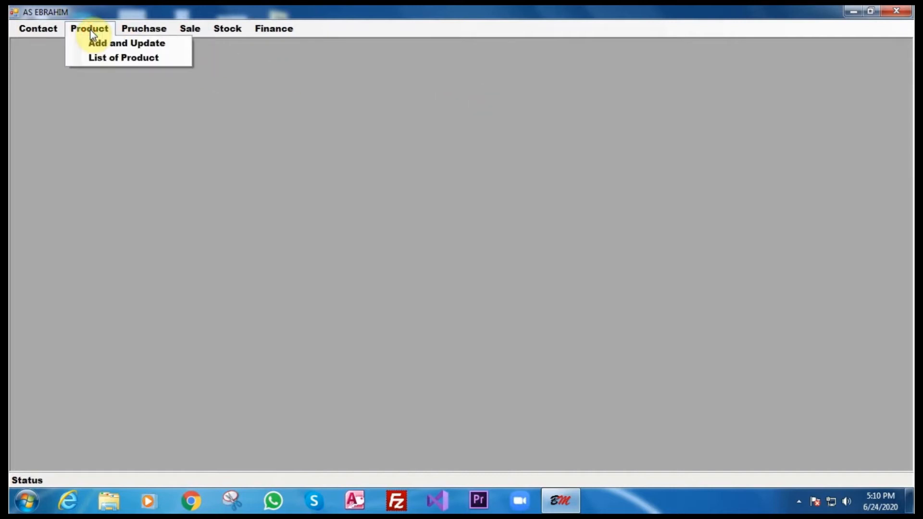
left_click(97, 59)
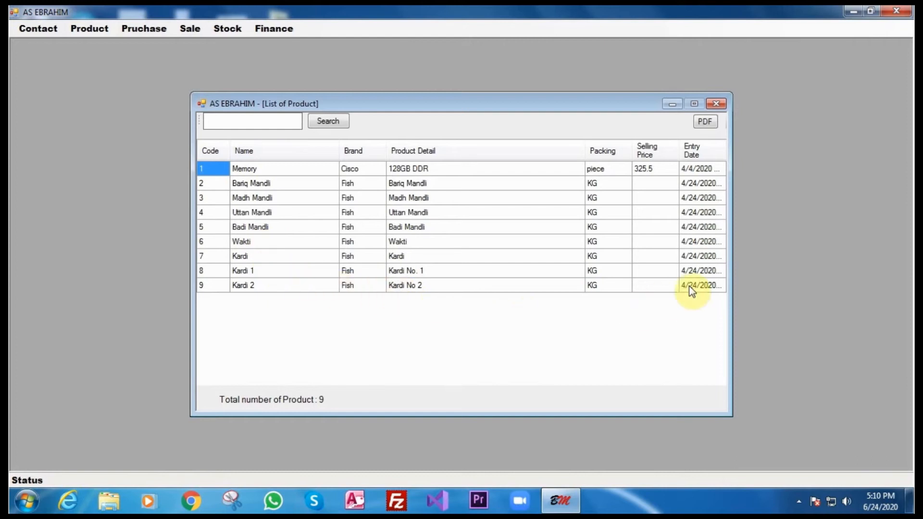
left_click(716, 104)
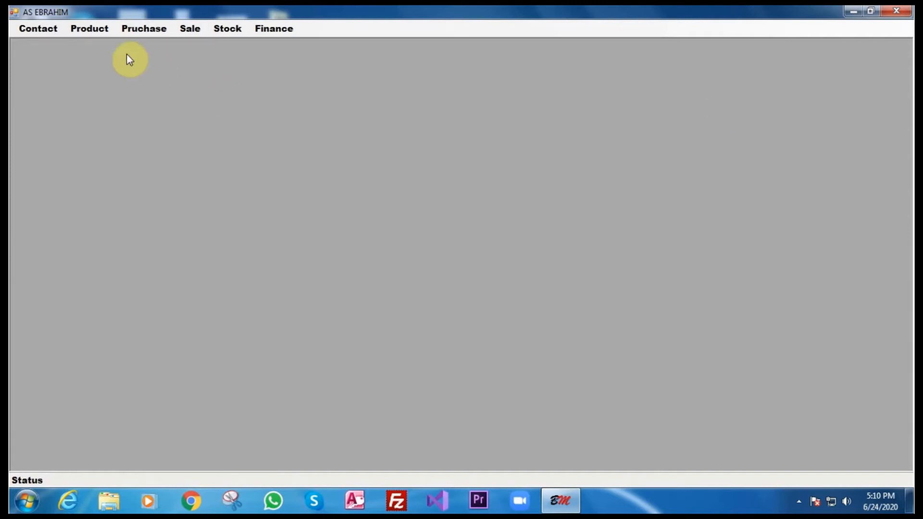
left_click(96, 30)
Add product 10: Keyboard, brand Logitech, detail '101 wireless keyboard', package Box.
left_click(97, 44)
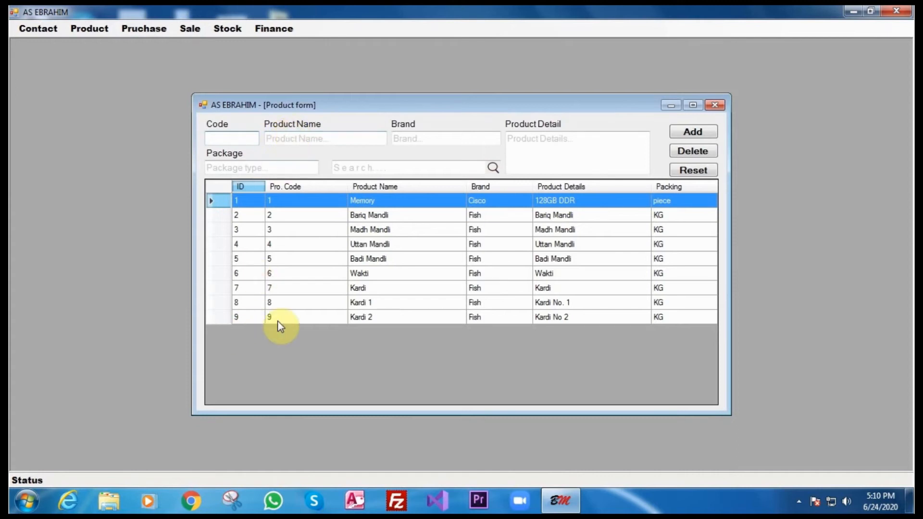
left_click(216, 137)
type("10")
left_click(330, 140)
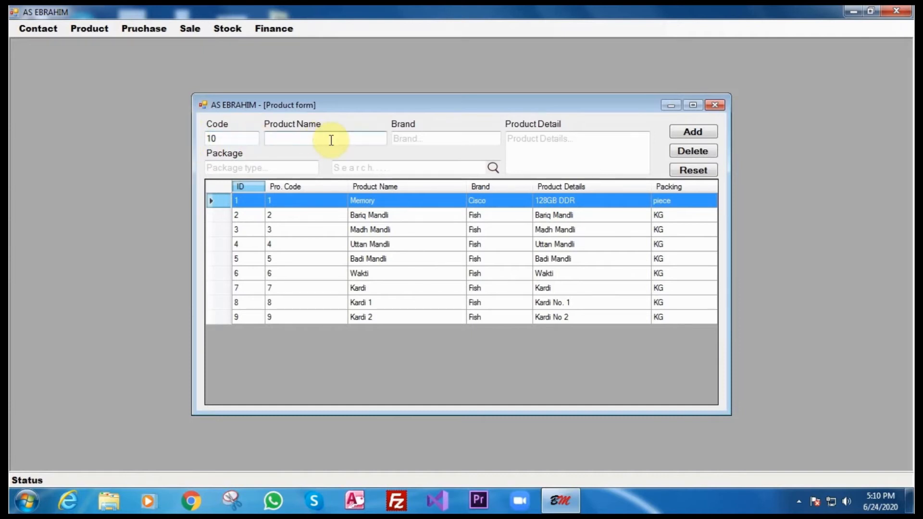
type("Keyboard")
left_click(417, 138)
type("Logitech")
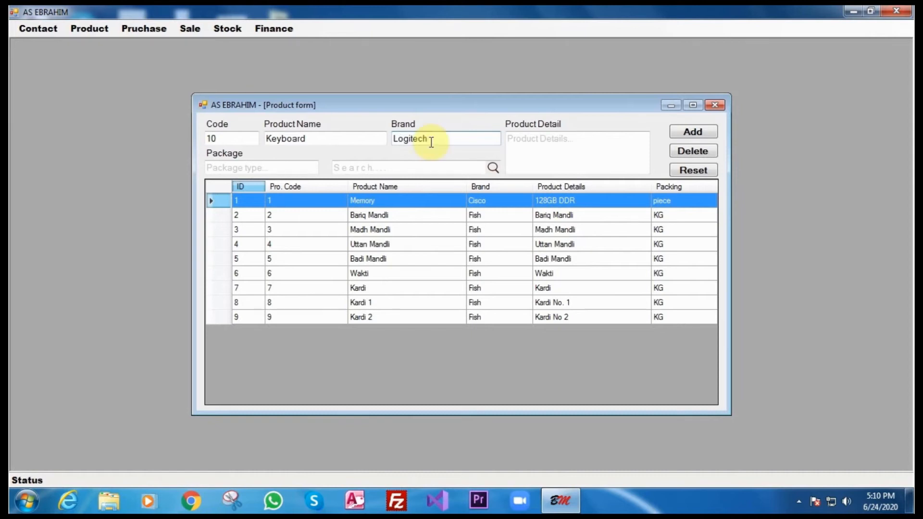
left_click(530, 140)
type("101 w")
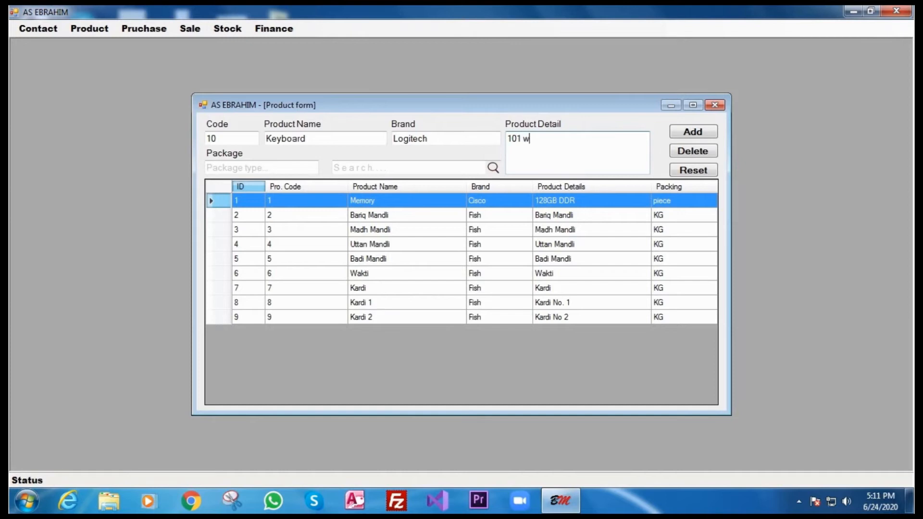
type("ireless keyboard")
left_click(263, 168)
type("Box")
left_click(688, 133)
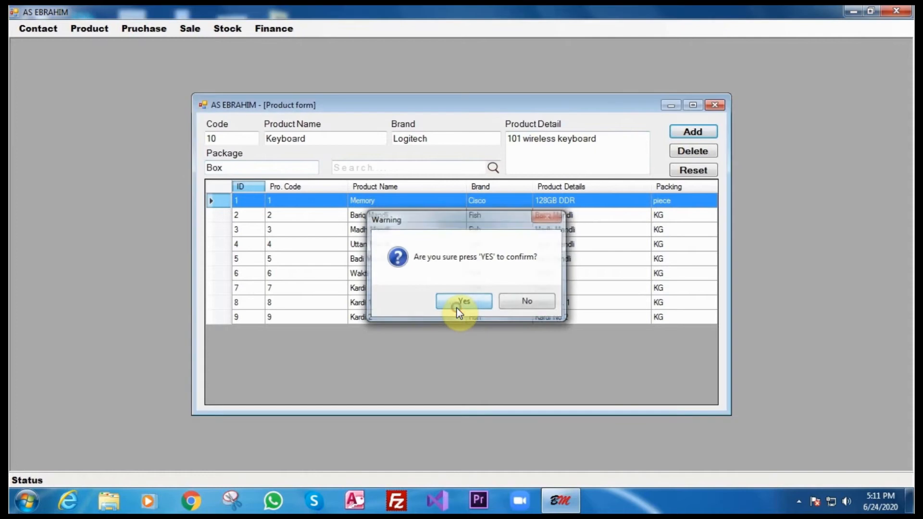
left_click(458, 307)
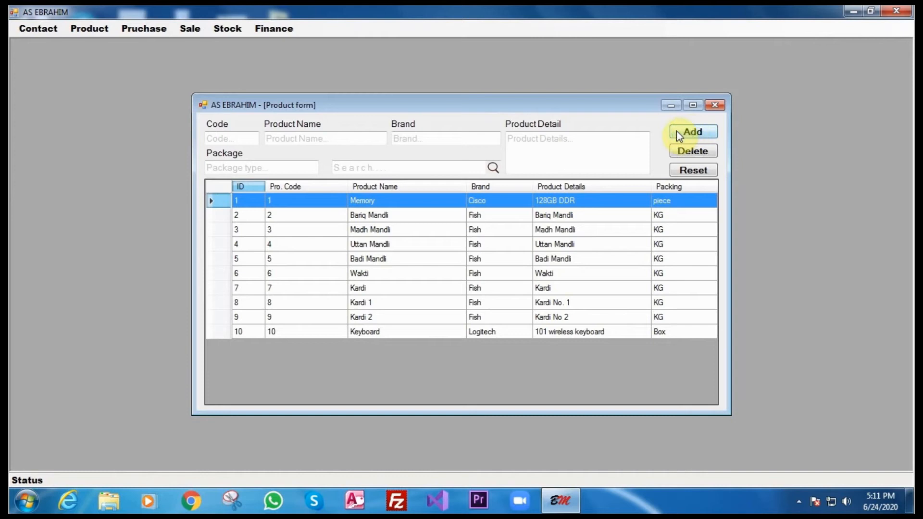
Search products for 'key', load the Keyboard item, then close the product form.
left_click(447, 168)
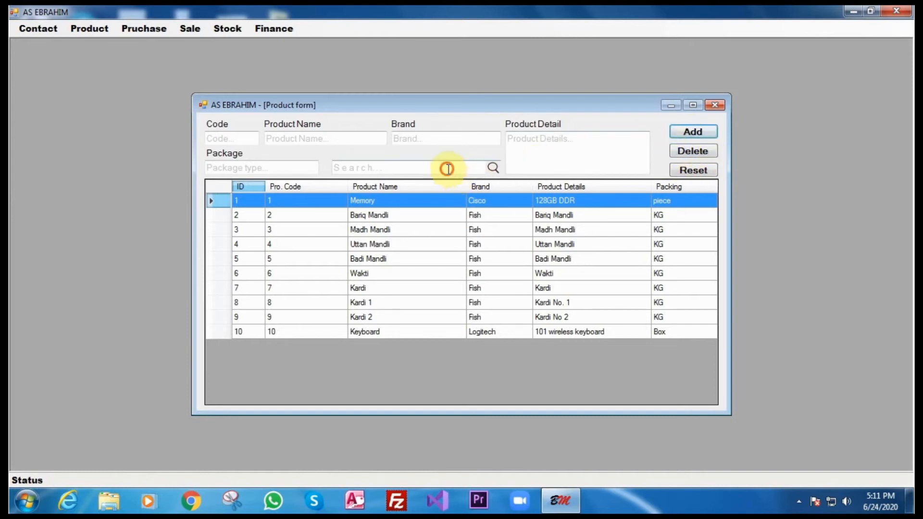
type("key")
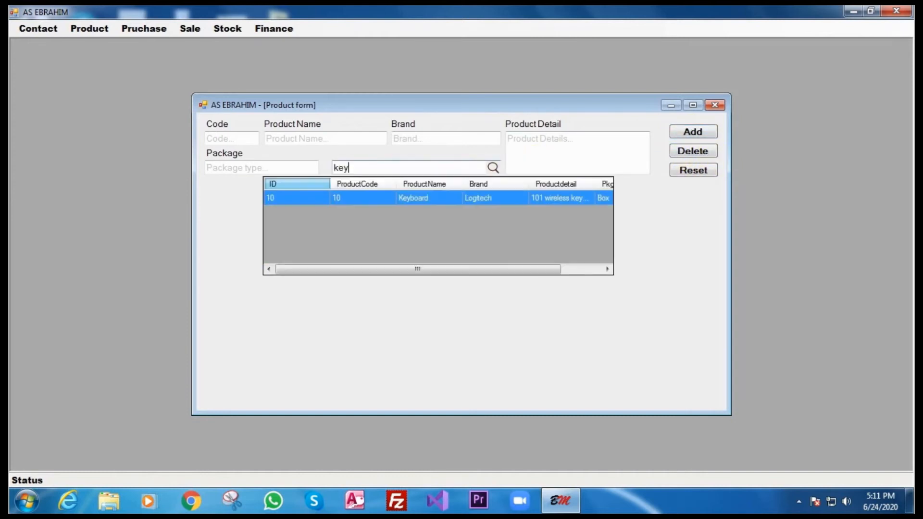
left_click(452, 199)
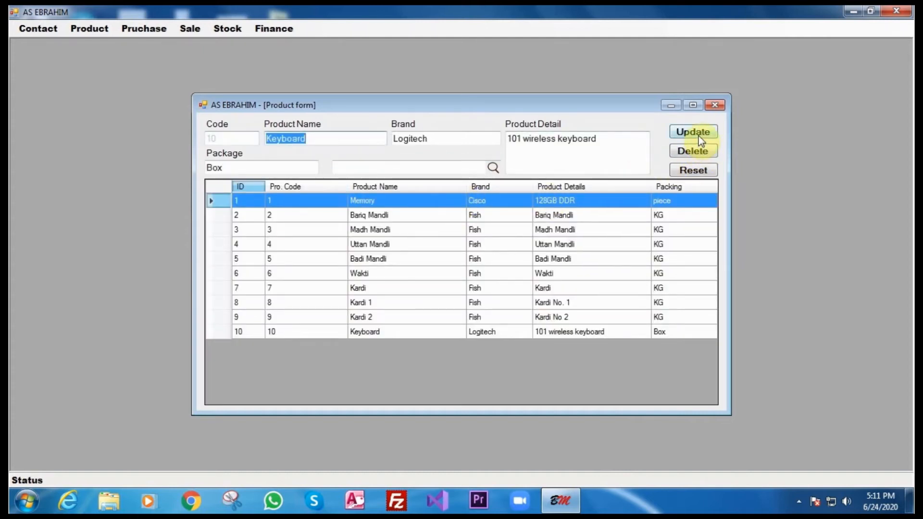
left_click(714, 104)
Start a credit purchase entry with contact 27 as the purchaser.
left_click(141, 27)
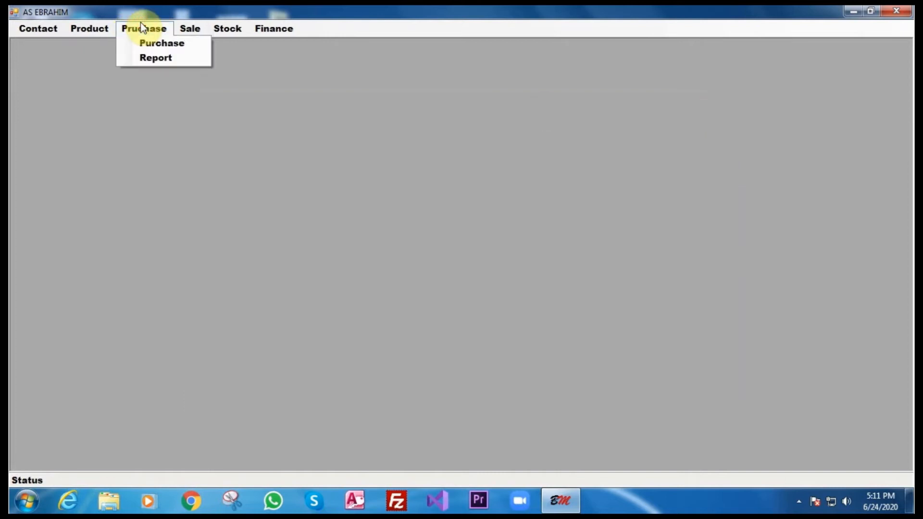
left_click(146, 43)
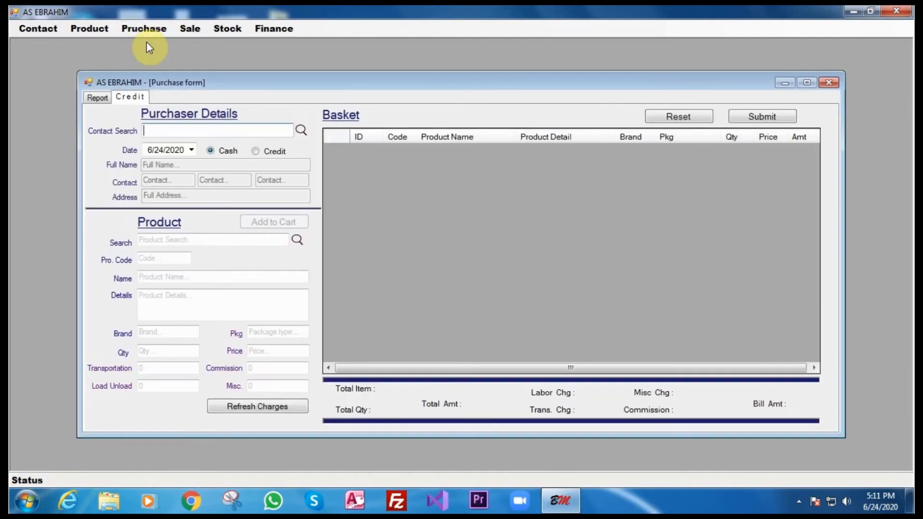
left_click(255, 152)
left_click(209, 151)
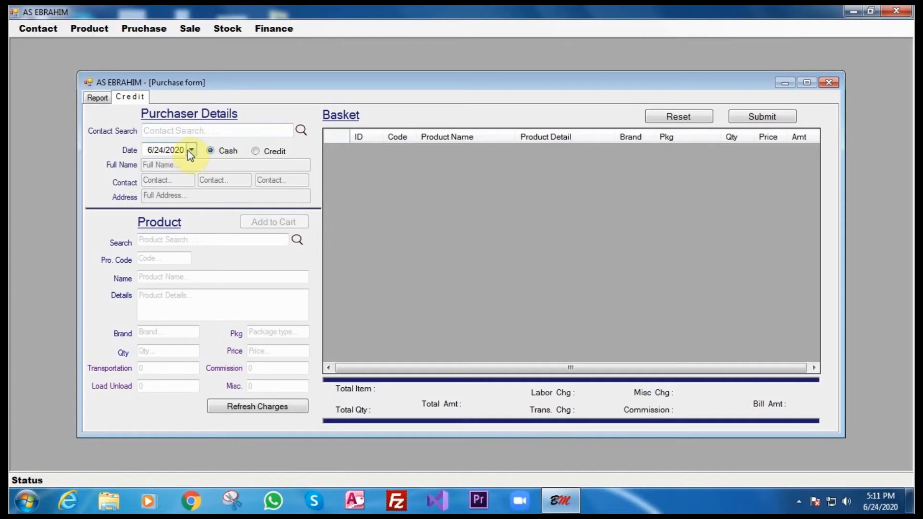
left_click(188, 150)
left_click(189, 151)
left_click(255, 153)
left_click(264, 133)
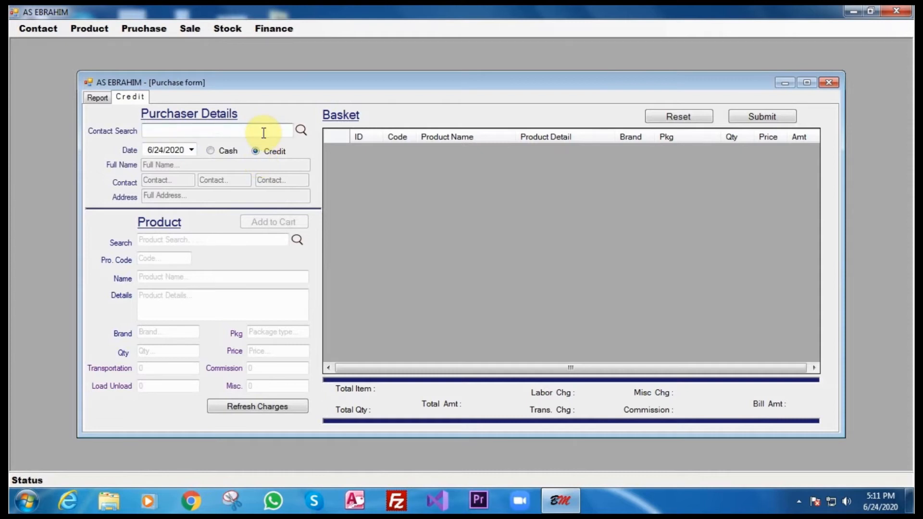
type("a")
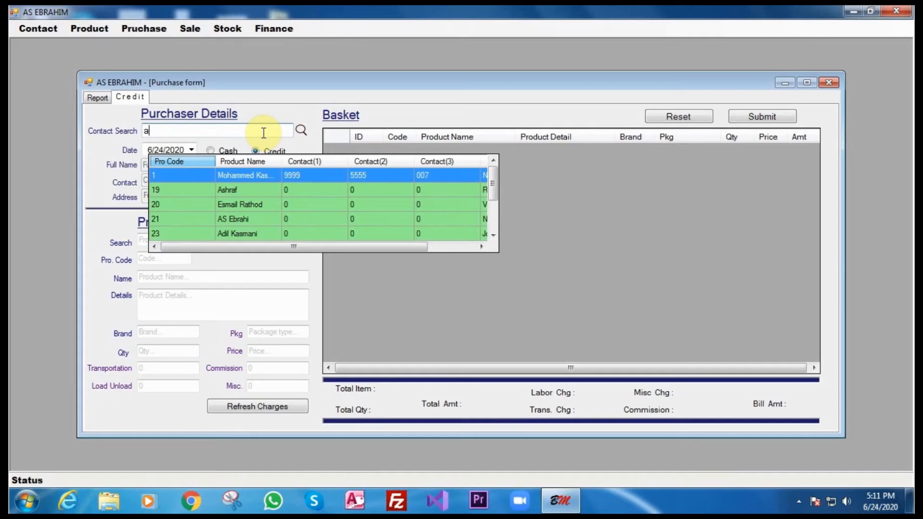
key("BackSpace")
type("mo")
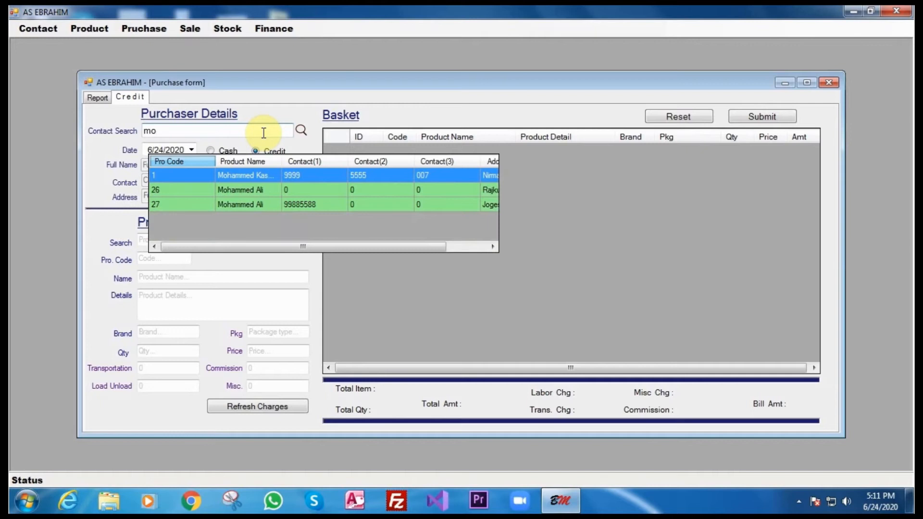
double_click(268, 205)
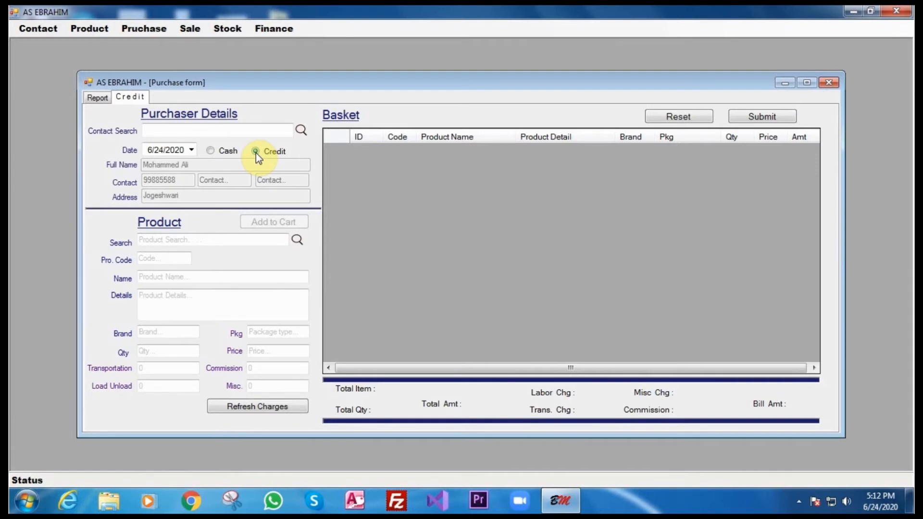
Add 10 Keyboards at 110 each to the cart and submit the 1100 purchase.
left_click(237, 239)
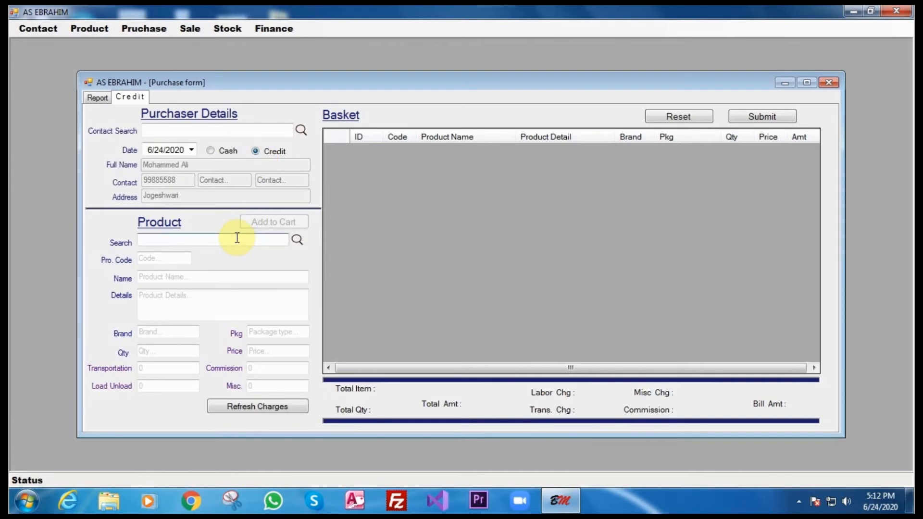
type("ke")
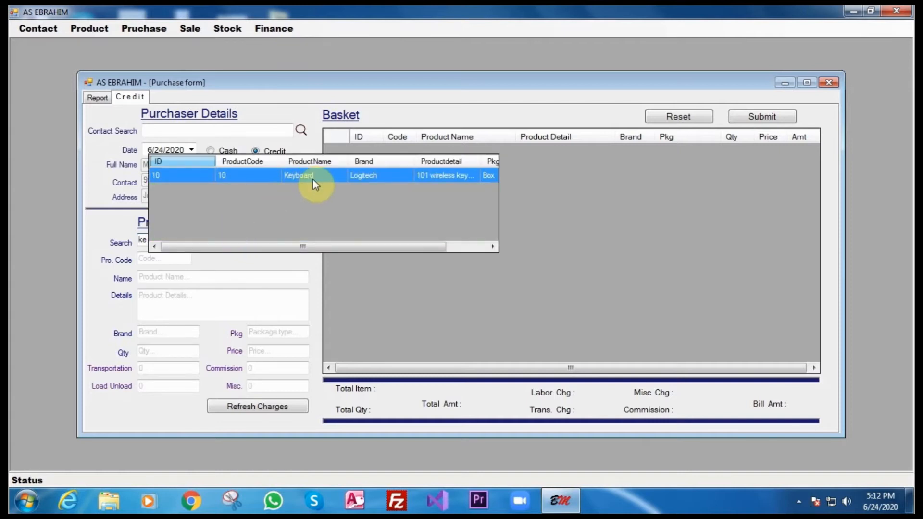
left_click(313, 180)
left_click(170, 354)
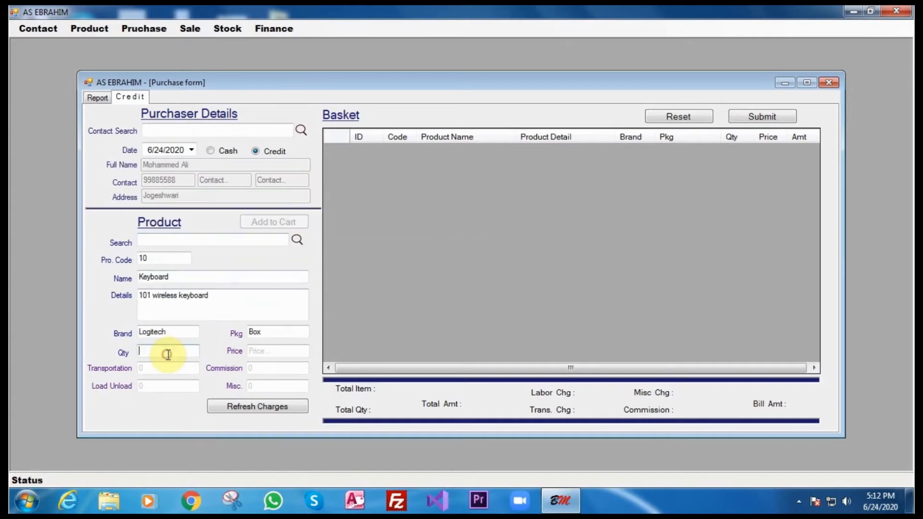
type("10")
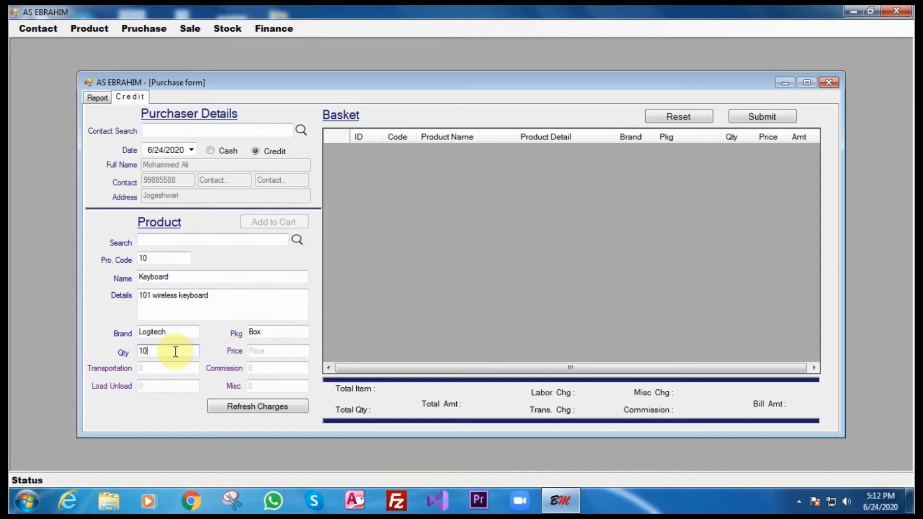
left_click(289, 351)
type("110")
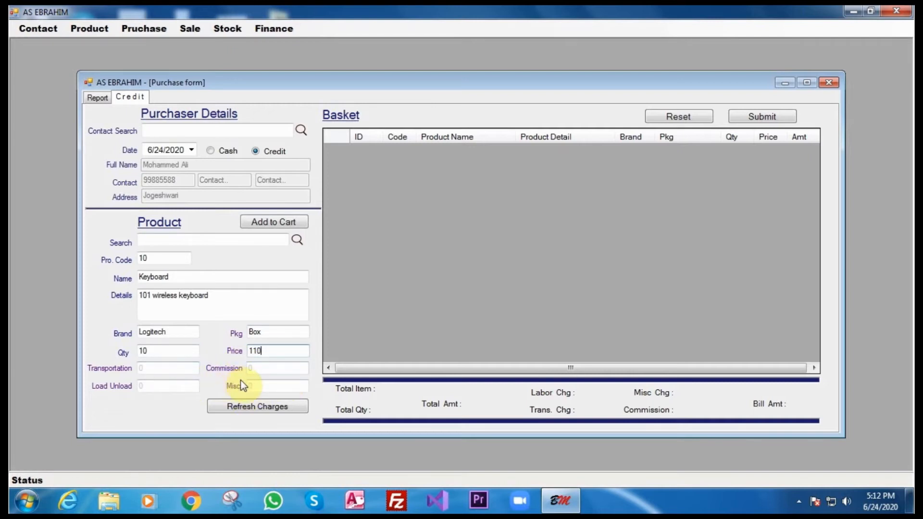
left_click(284, 226)
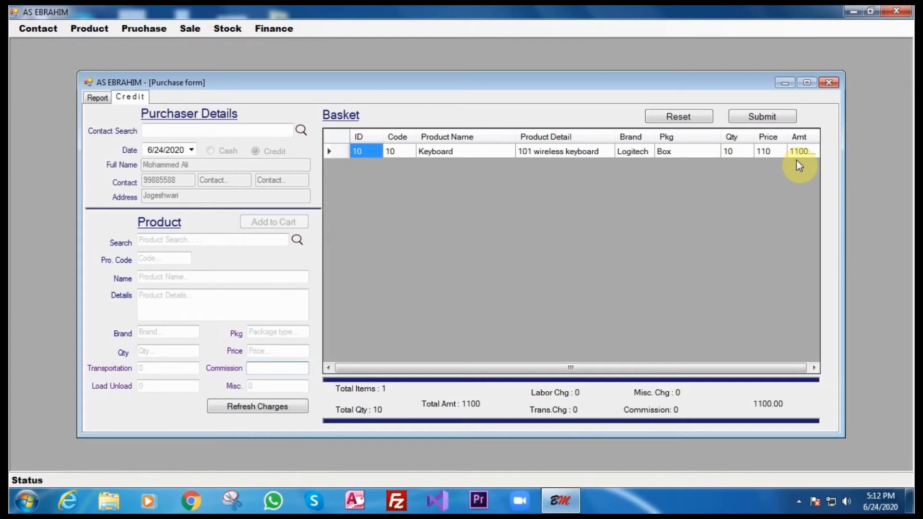
left_click(765, 119)
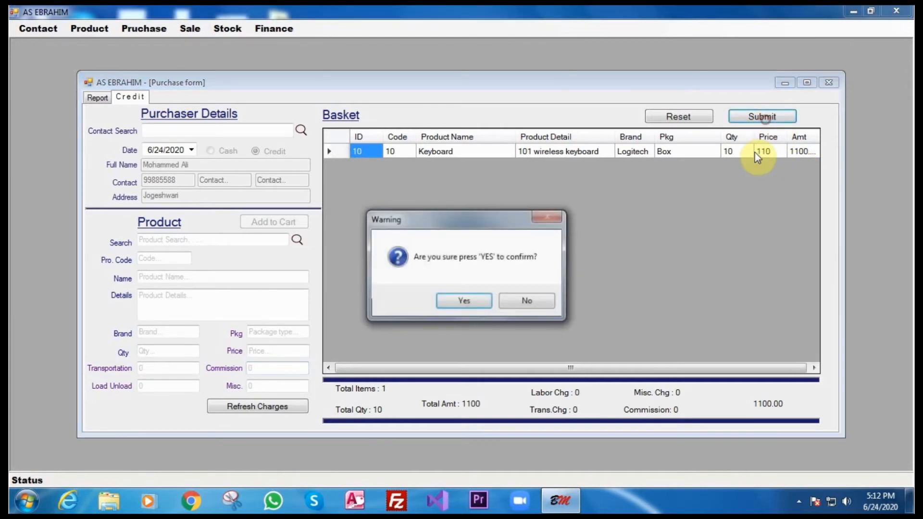
left_click(452, 303)
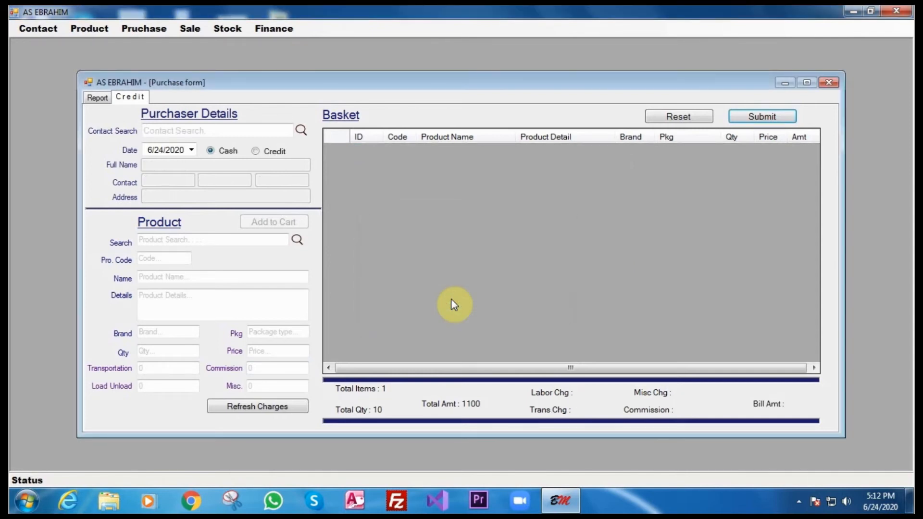
Open the purchase Report view and filter it to Cash, then Credit purchases.
left_click(95, 98)
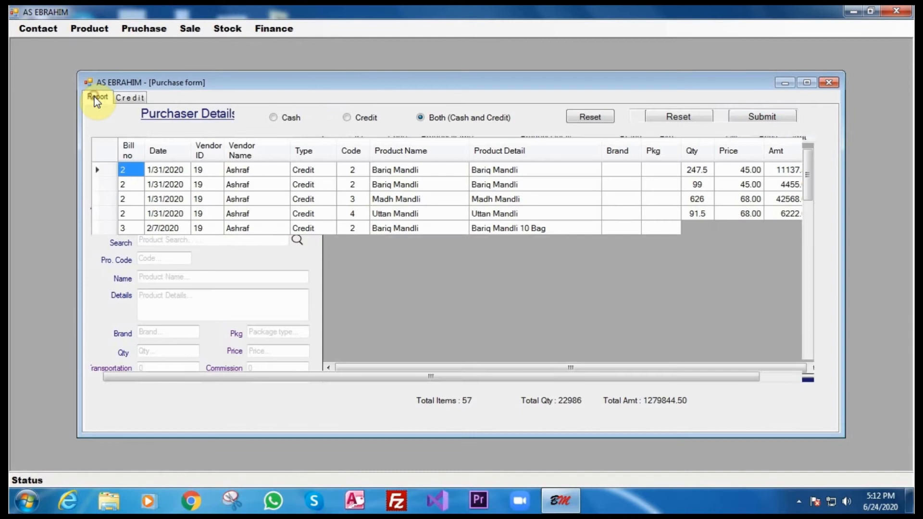
left_click_drag(808, 191, 794, 369)
left_click_drag(700, 381, 791, 377)
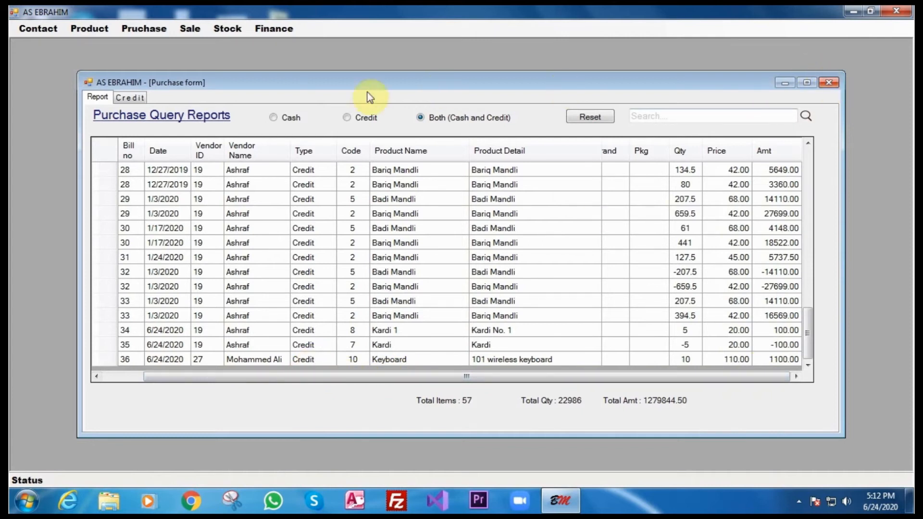
left_click(273, 117)
left_click(346, 117)
Browse the report rows, then Reset to show both: 57 items totalling 1279844.50.
left_click(237, 229)
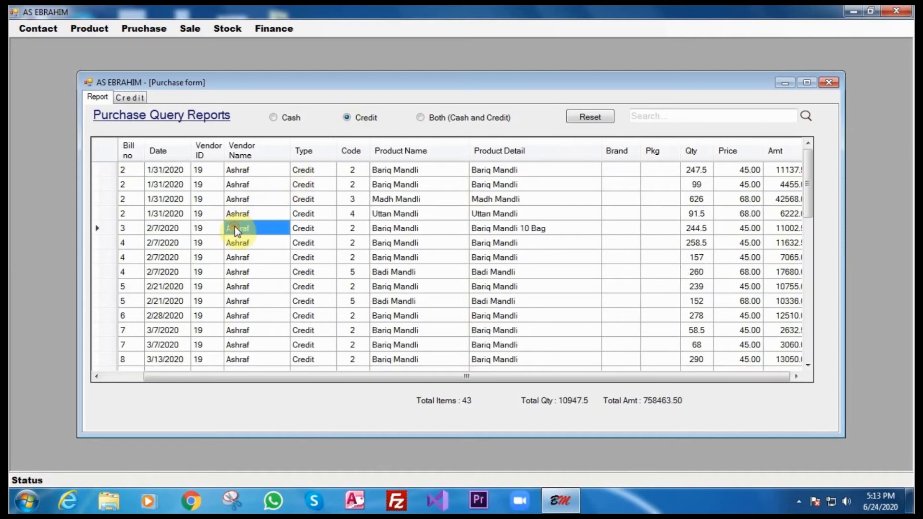
scroll(262, 230, "down", 9)
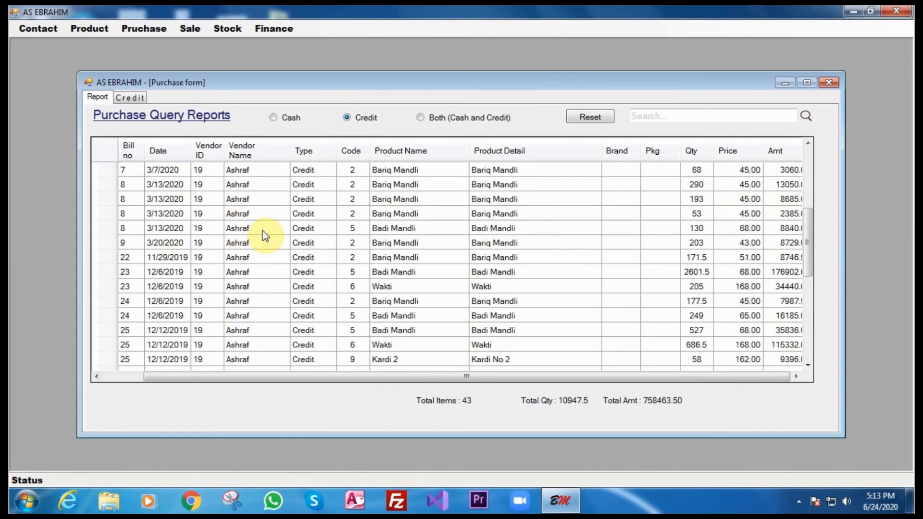
scroll(263, 232, "down", 1)
scroll(262, 232, "up", 10)
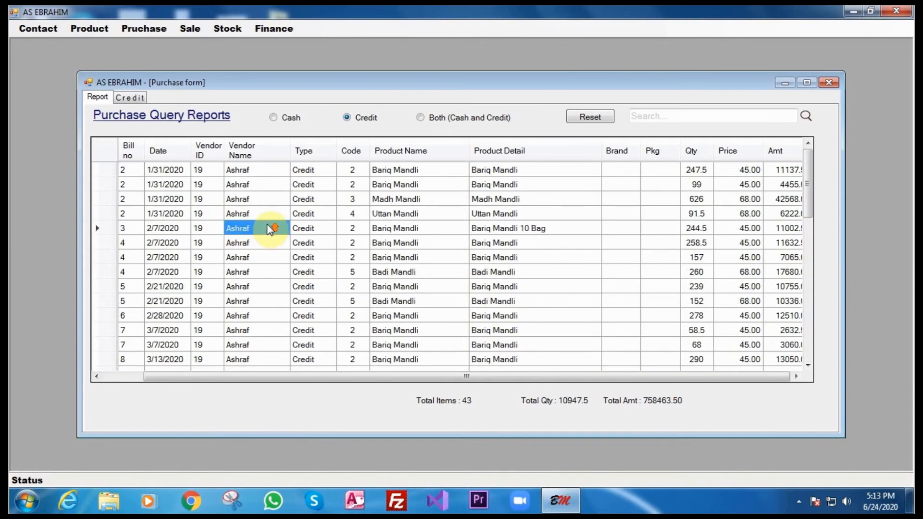
left_click(273, 118)
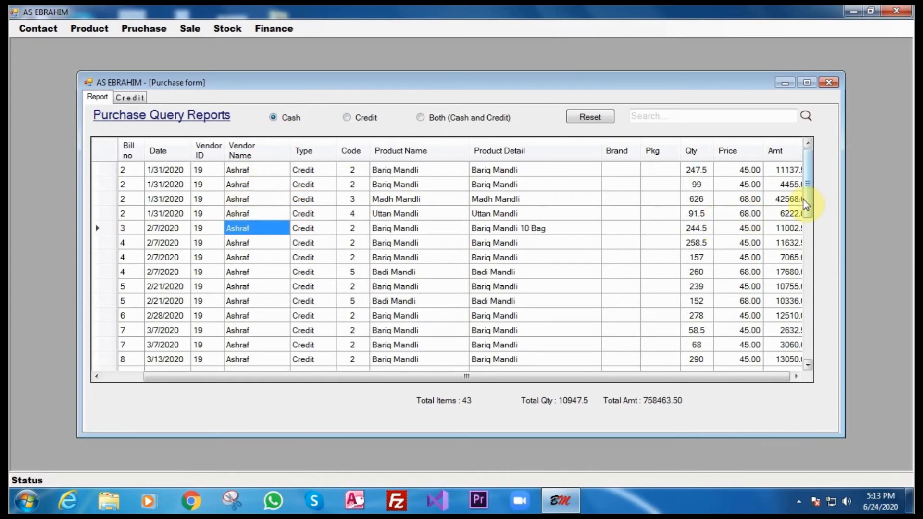
left_click_drag(812, 210, 809, 368)
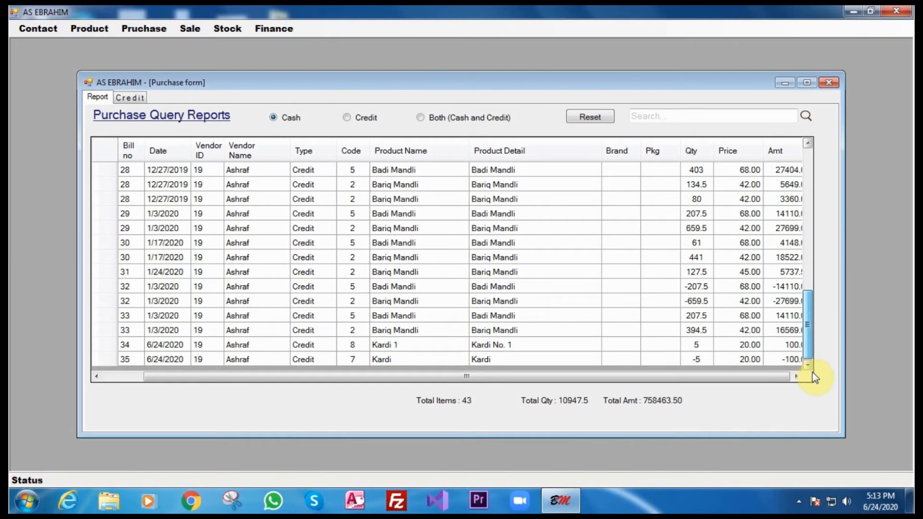
left_click_drag(808, 346, 834, 174)
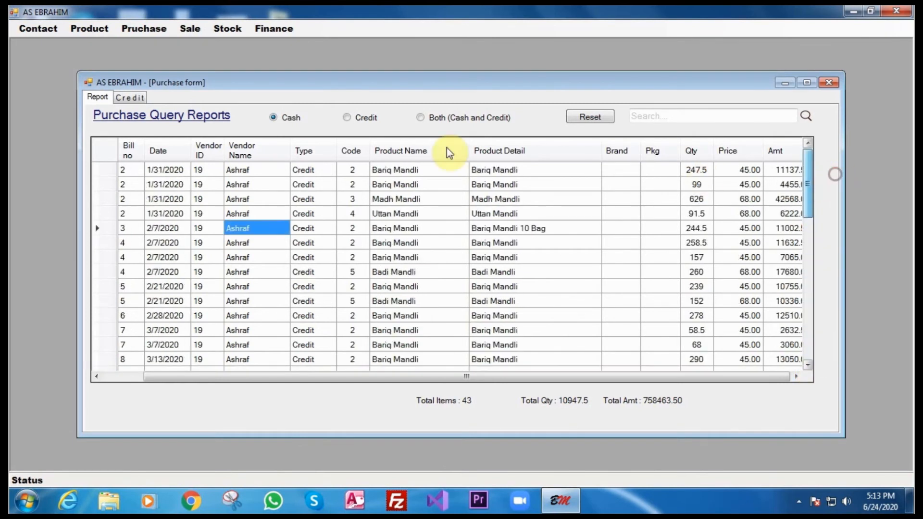
left_click(579, 118)
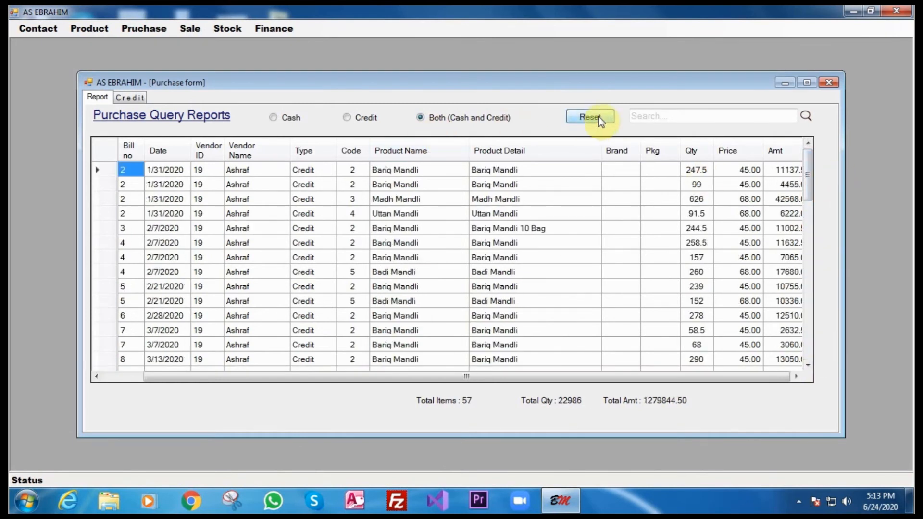
Close the purchase form, reopen a new purchase entry, and close it again.
left_click(829, 83)
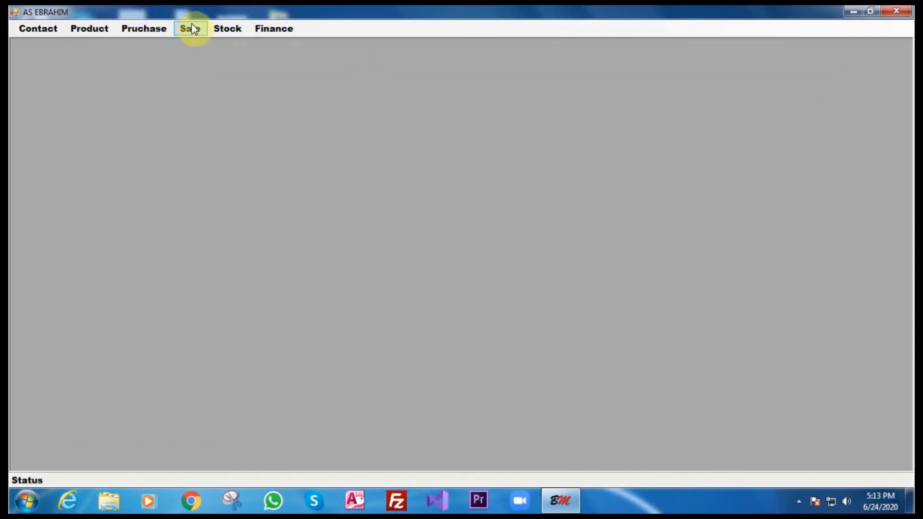
left_click(158, 28)
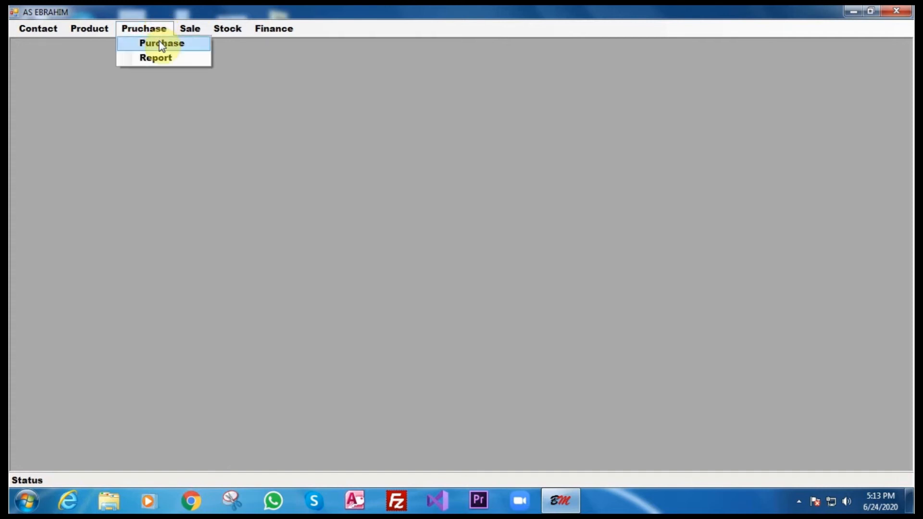
left_click(160, 42)
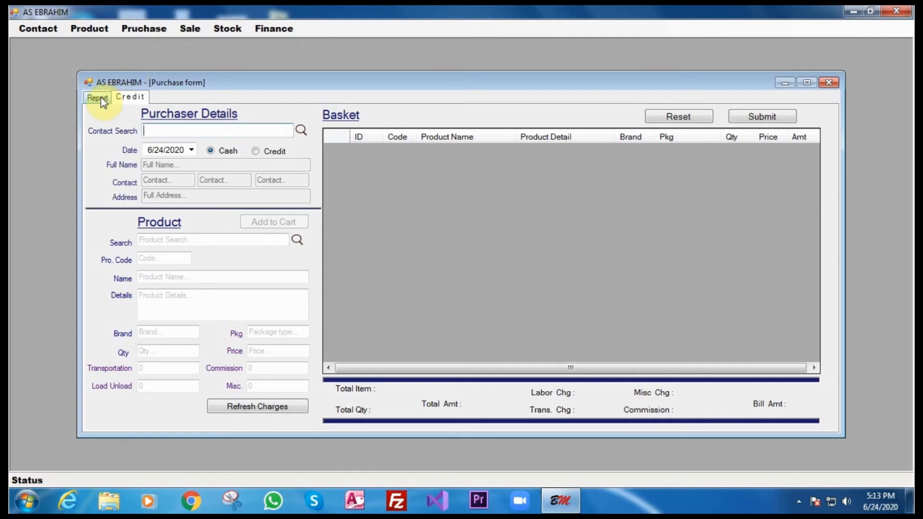
left_click(830, 83)
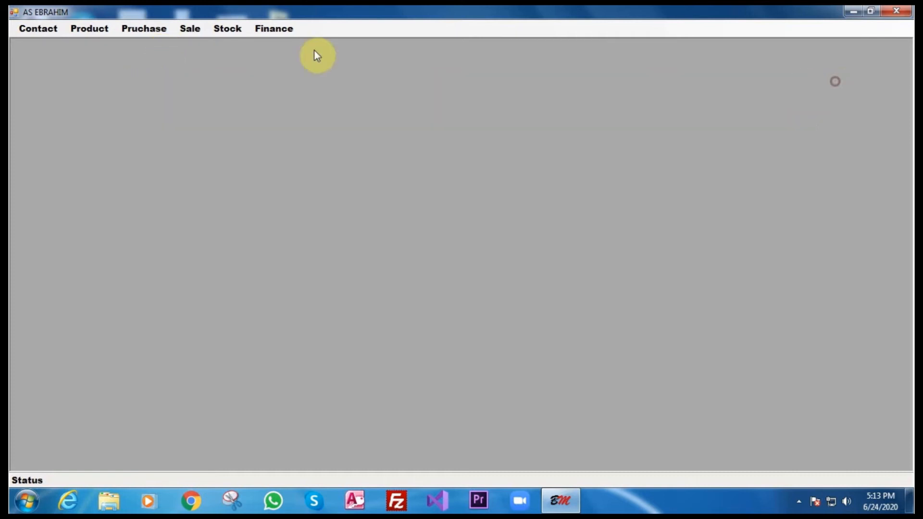
left_click(194, 30)
Open a cash sale invoice with full name 'Cash' and tax percentage 10.
left_click(200, 43)
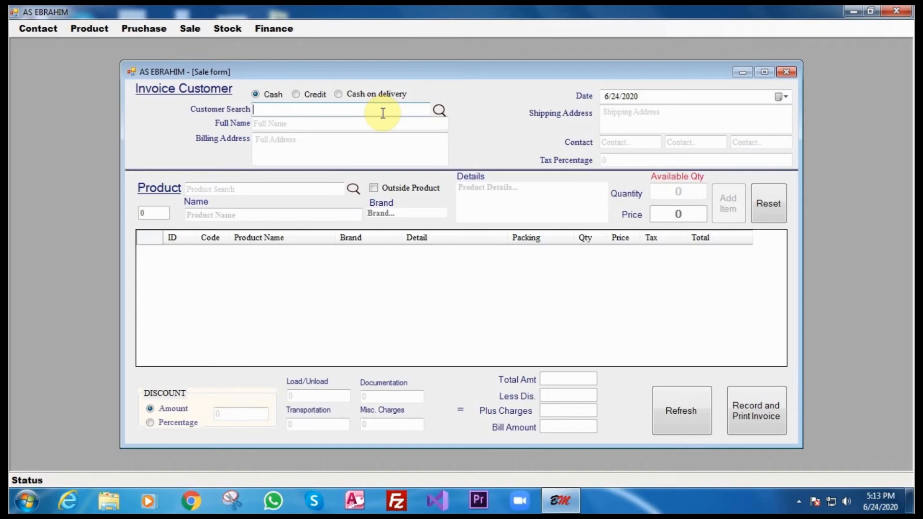
left_click(295, 94)
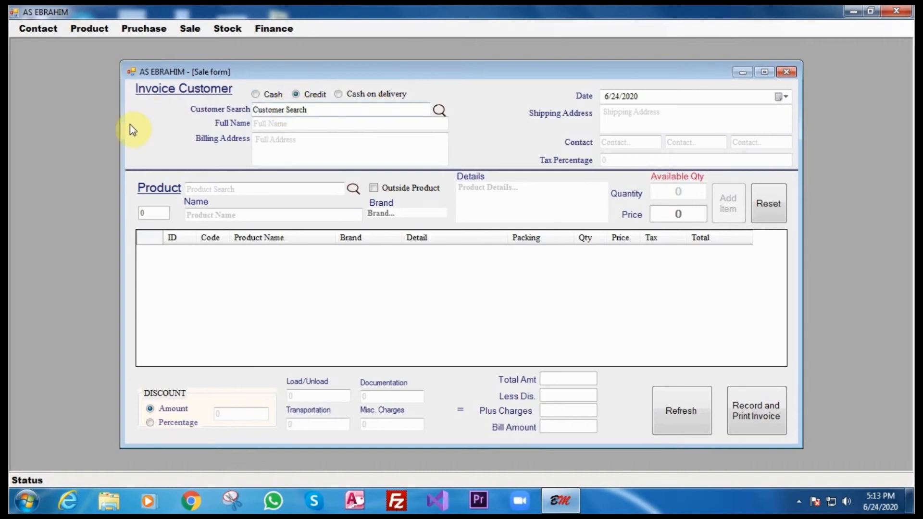
left_click(252, 95)
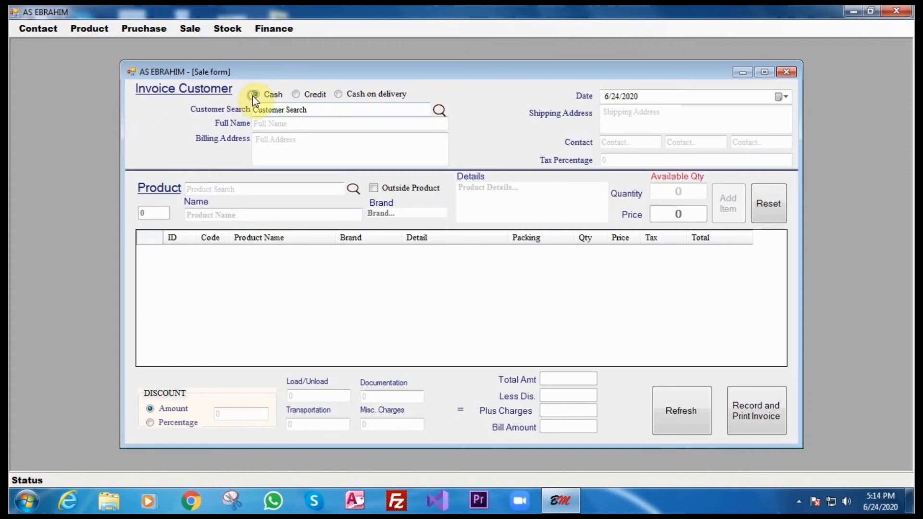
left_click(266, 124)
type("C")
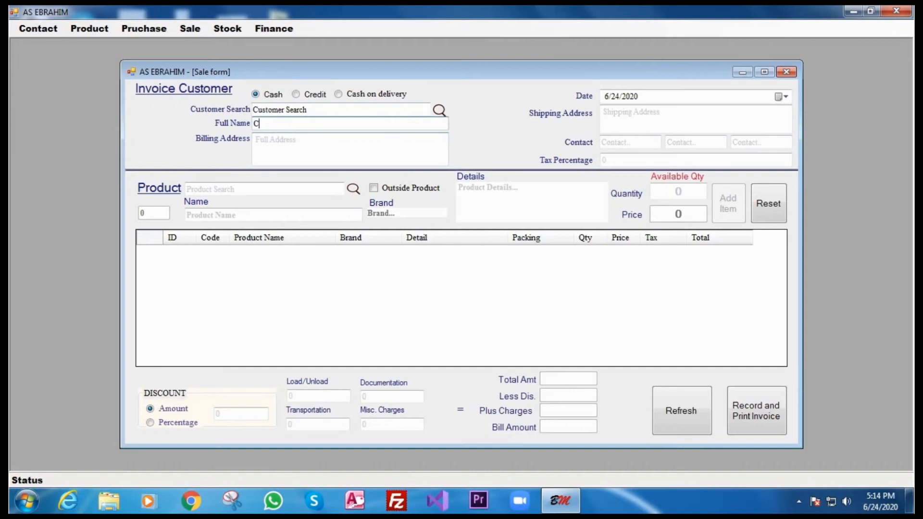
type("ash")
left_click(660, 112)
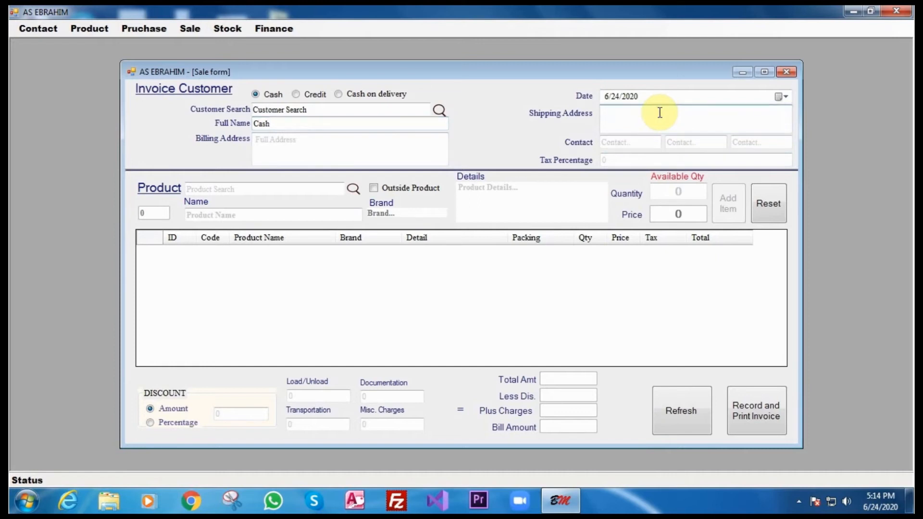
left_click(787, 97)
left_click(787, 97)
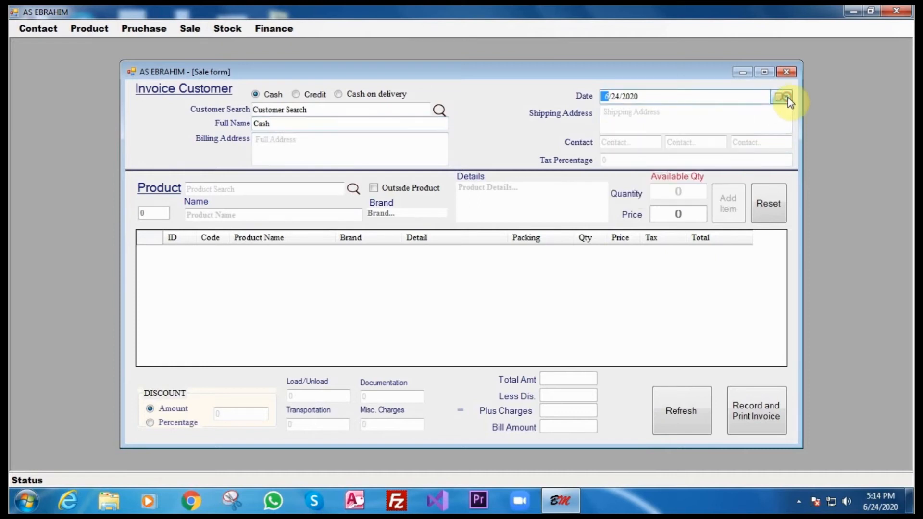
left_click(620, 160)
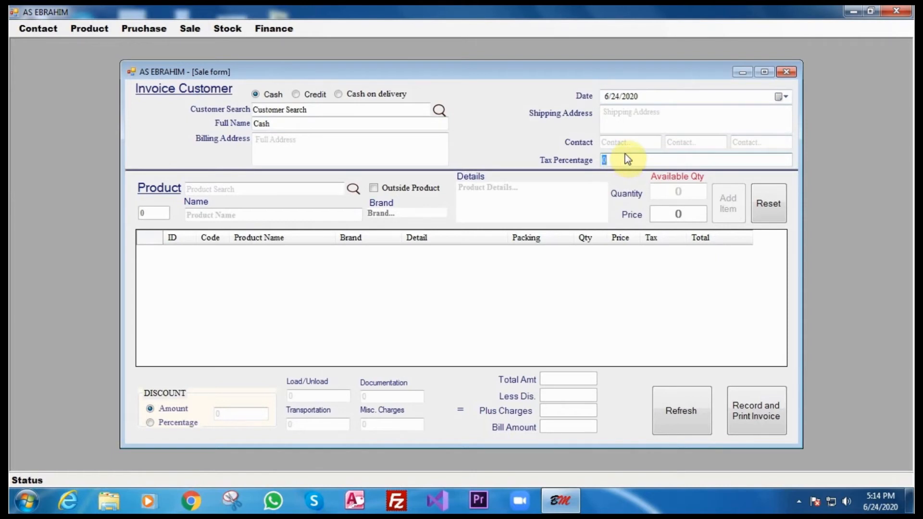
type("10")
left_click(218, 187)
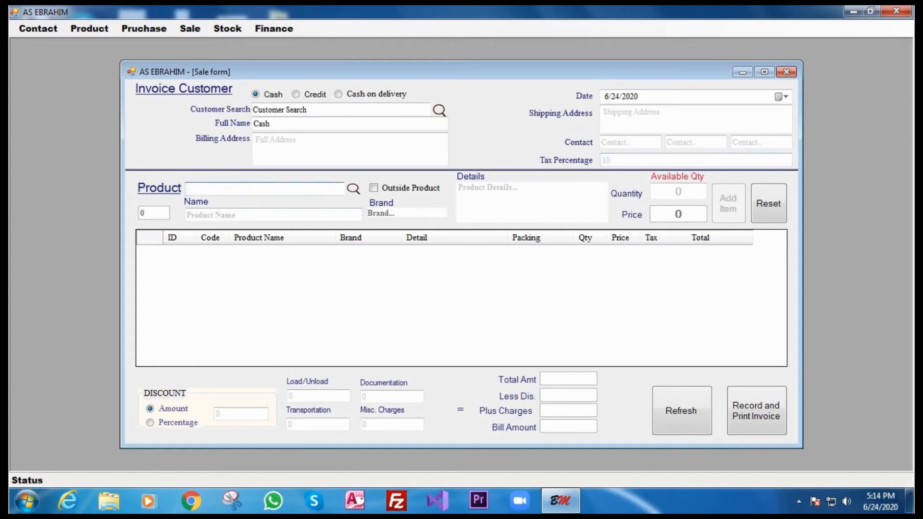
Add 2 Logitech Keyboards at price 325 to the sale invoice.
type("key")
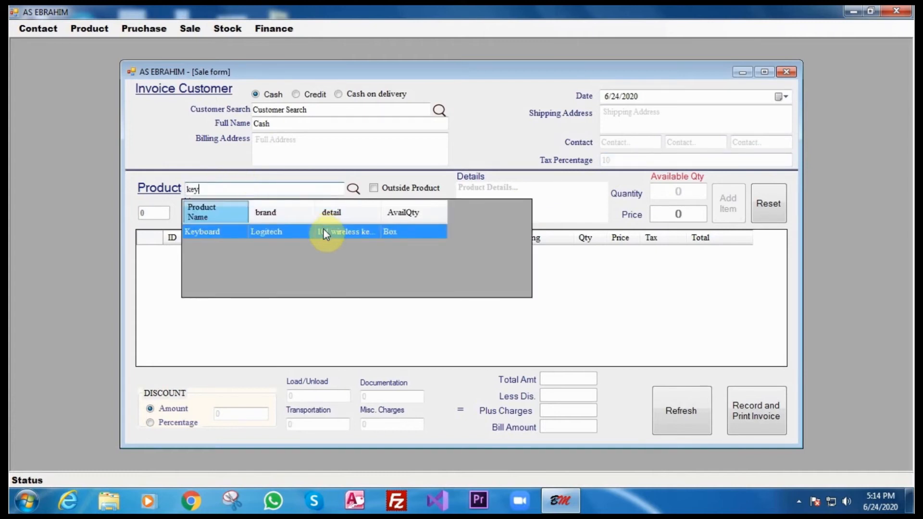
left_click(325, 230)
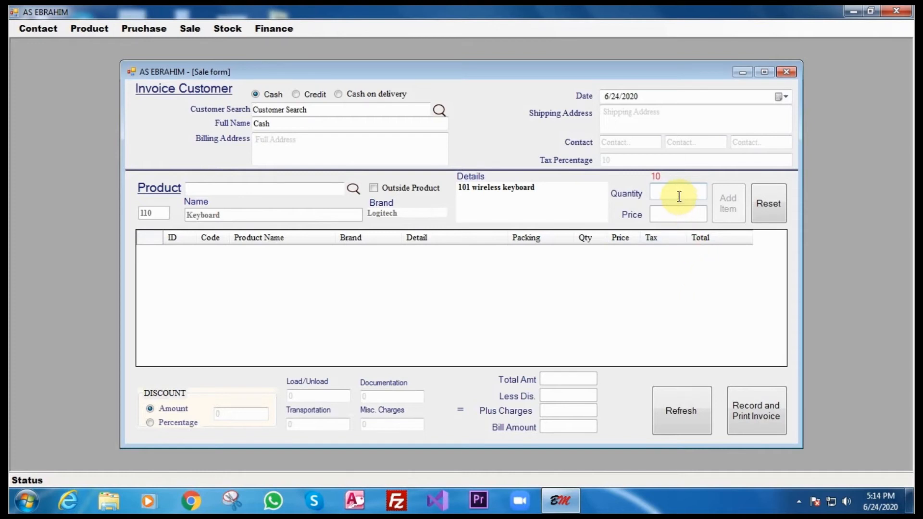
type("2")
key("Tab")
type("325")
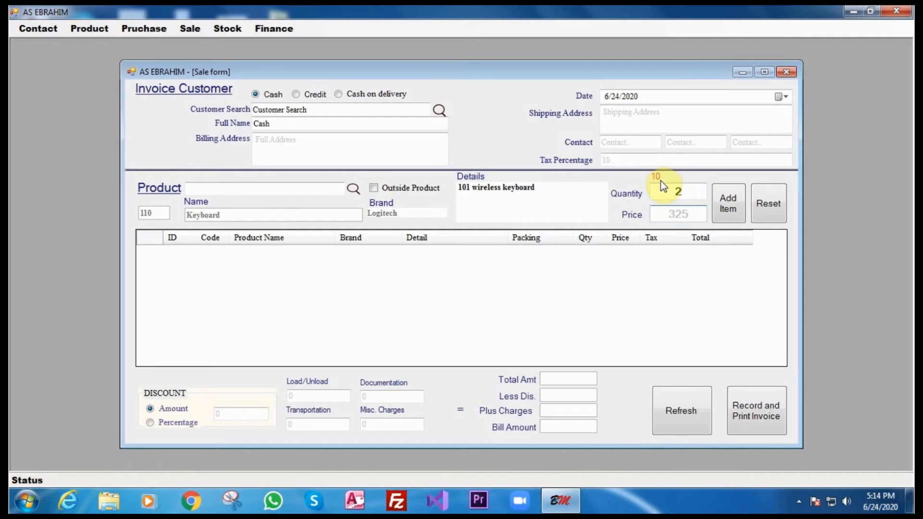
left_click(728, 208)
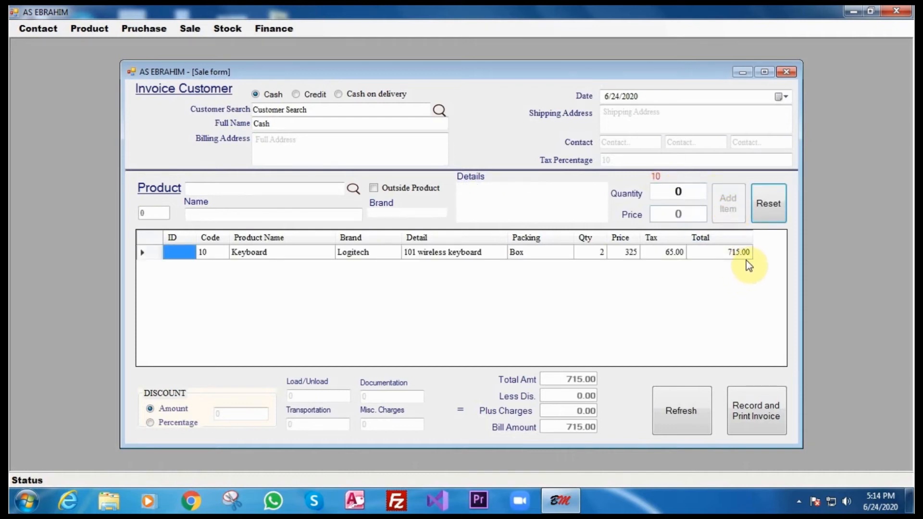
Apply a 25 discount, record the 690.00 invoice, and close the sale form.
left_click(238, 416)
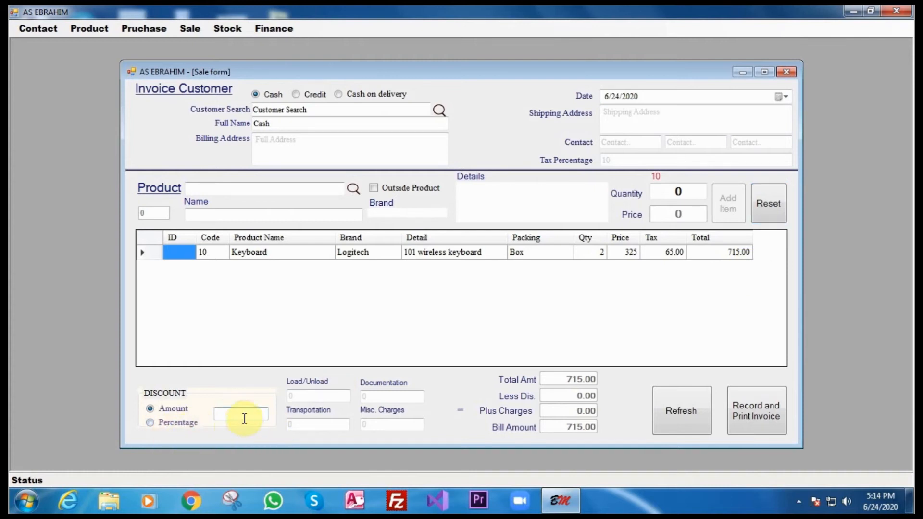
type("25")
left_click(681, 416)
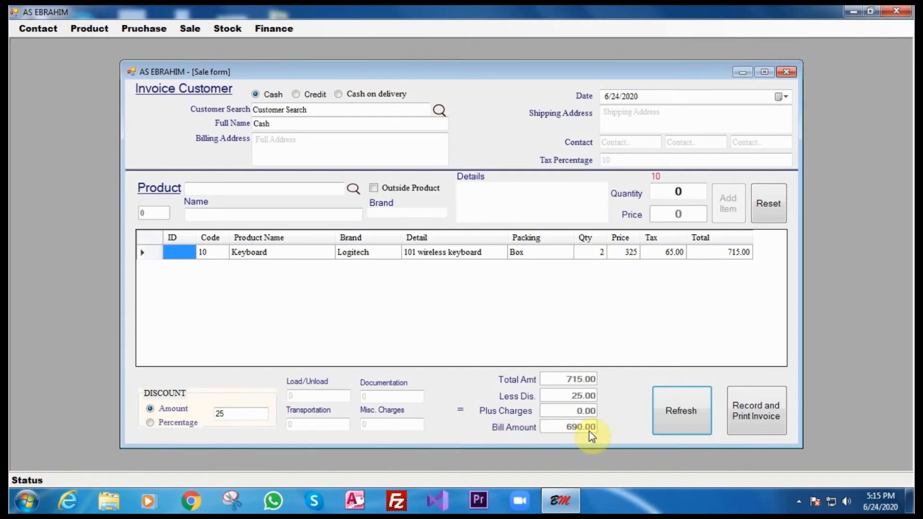
left_click(752, 420)
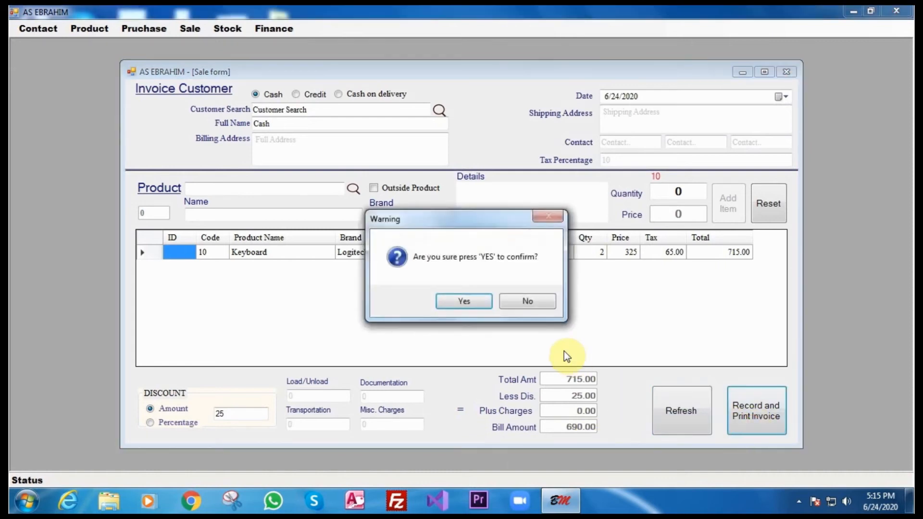
left_click(479, 301)
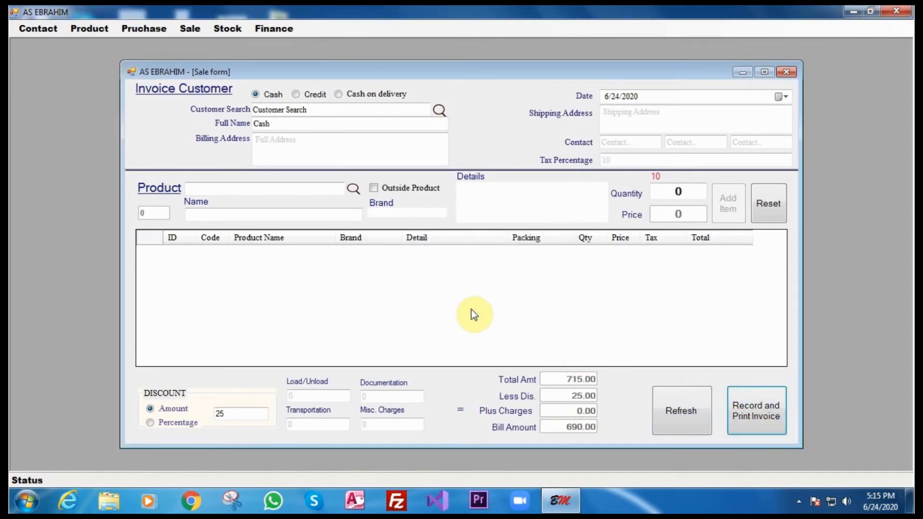
left_click(786, 72)
left_click(190, 28)
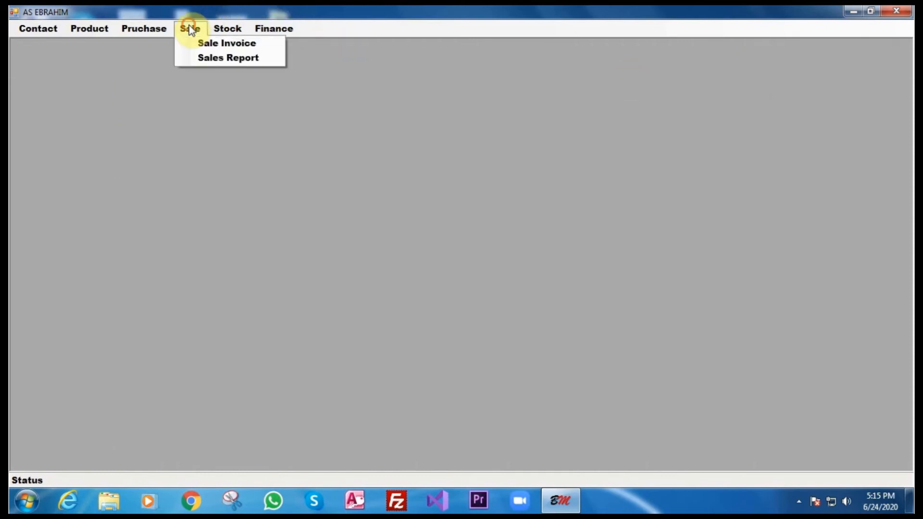
left_click(205, 59)
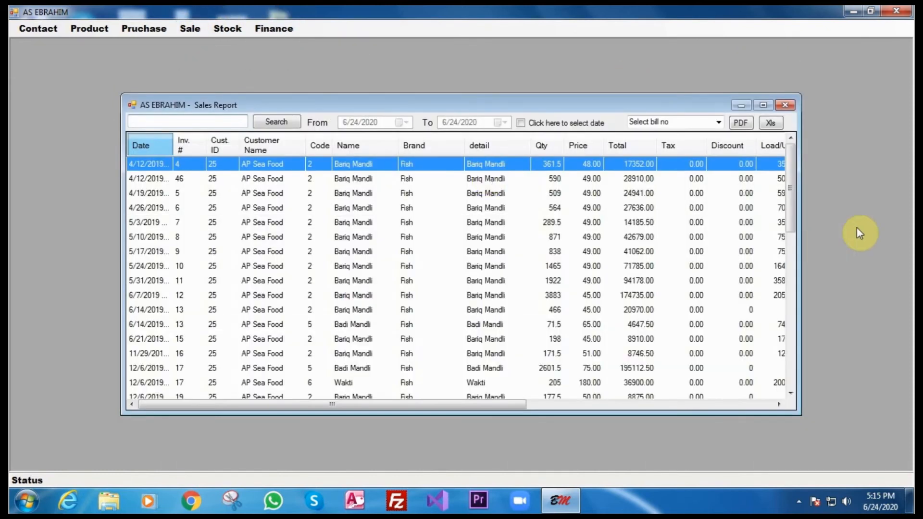
left_click_drag(790, 213, 789, 396)
left_click_drag(495, 405, 795, 406)
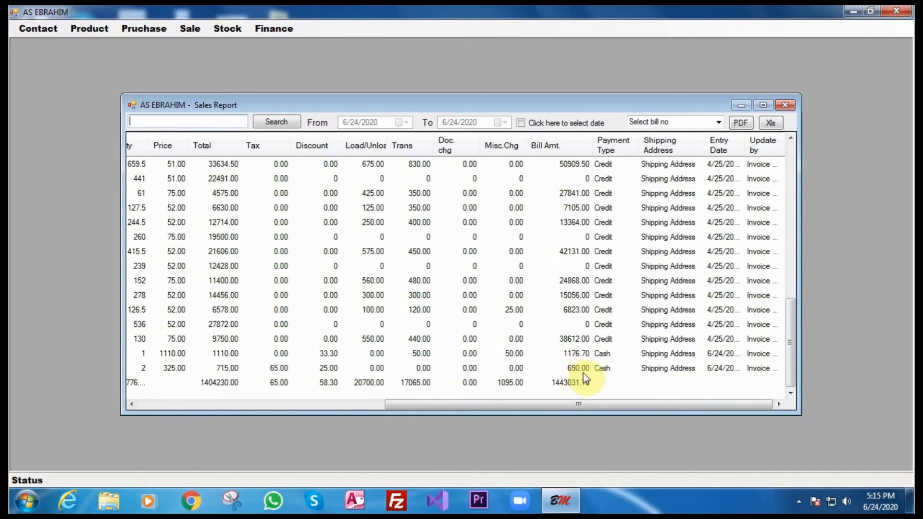
left_click(787, 104)
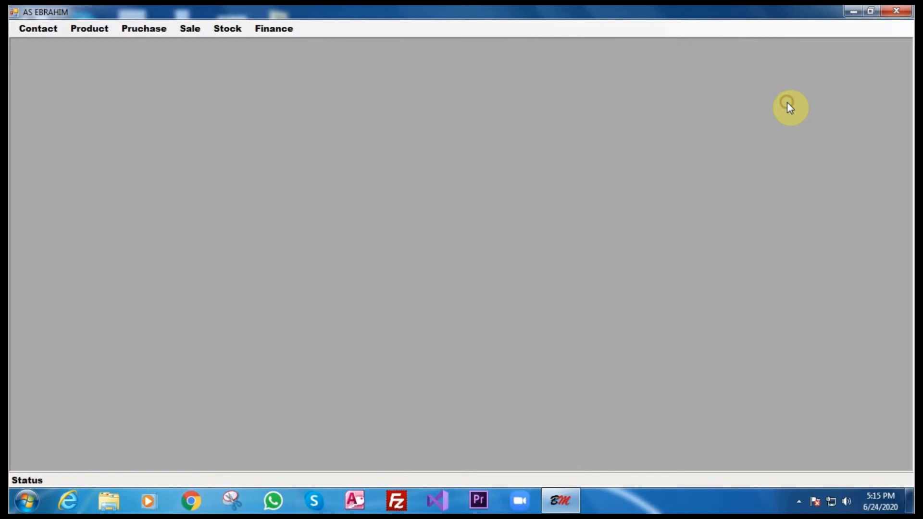
left_click(229, 31)
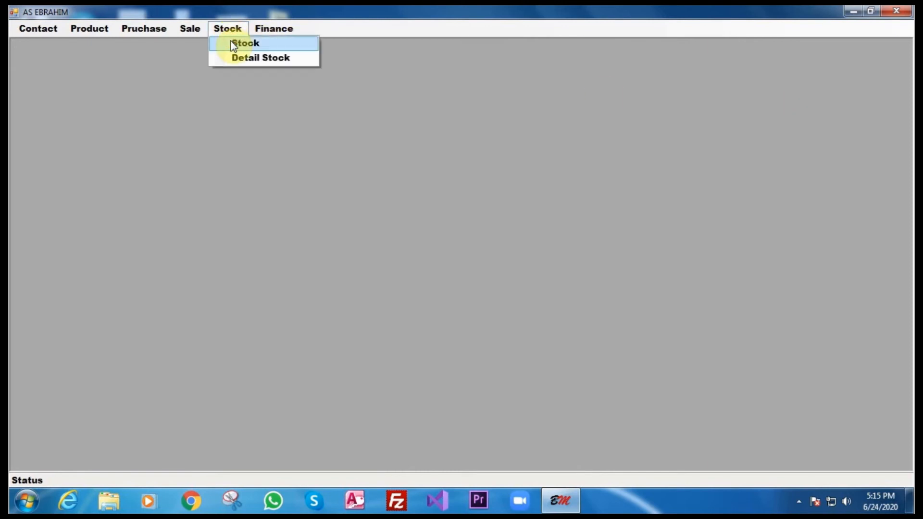
left_click(231, 43)
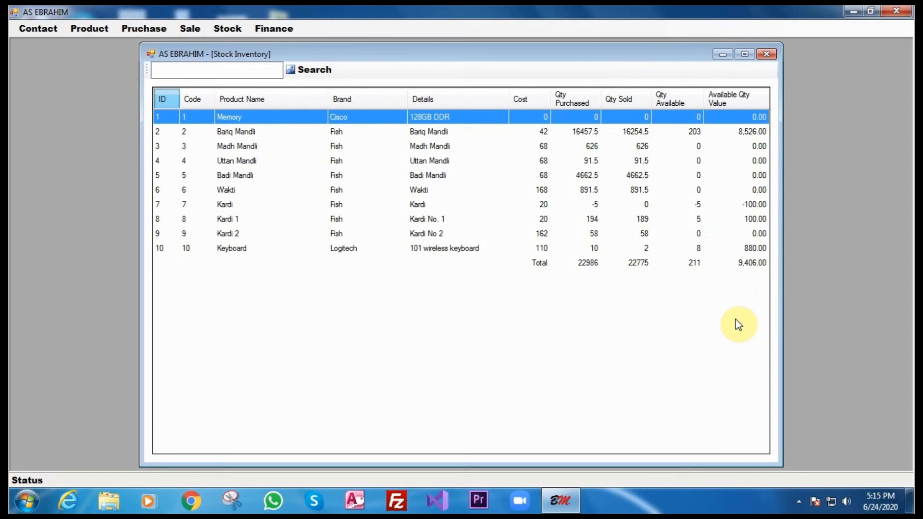
left_click(768, 55)
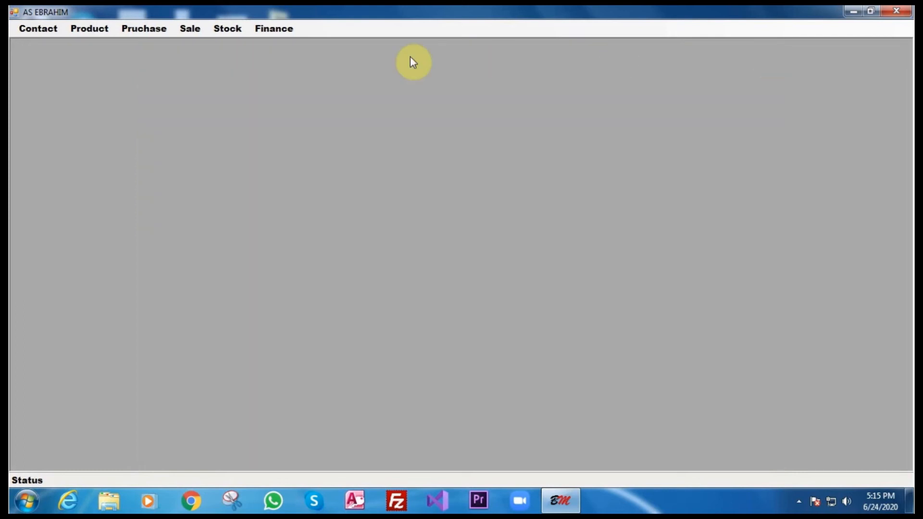
Open the Finance Expense form and set Type of Payment to Cash.
left_click(266, 28)
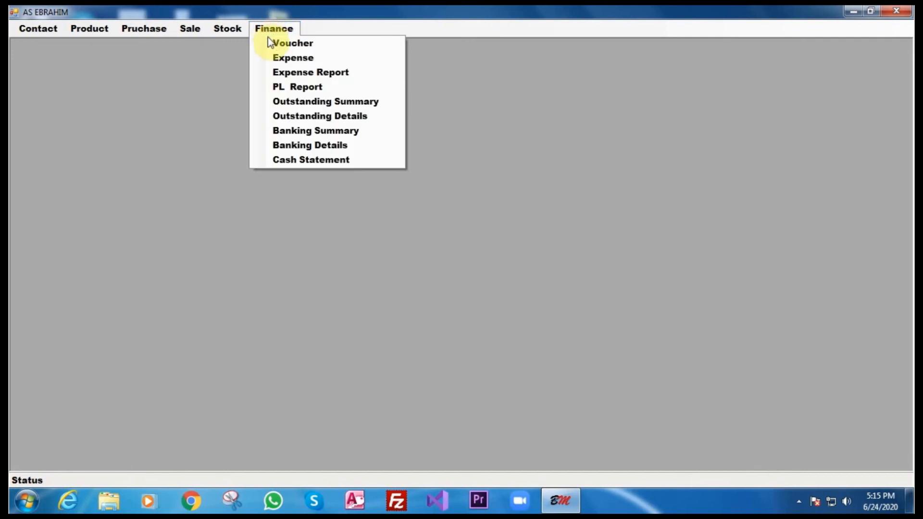
left_click(273, 57)
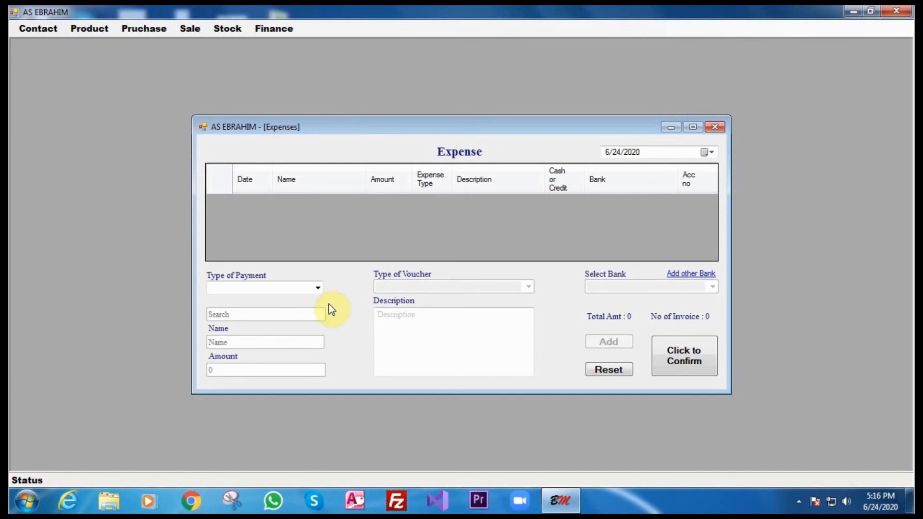
left_click(318, 289)
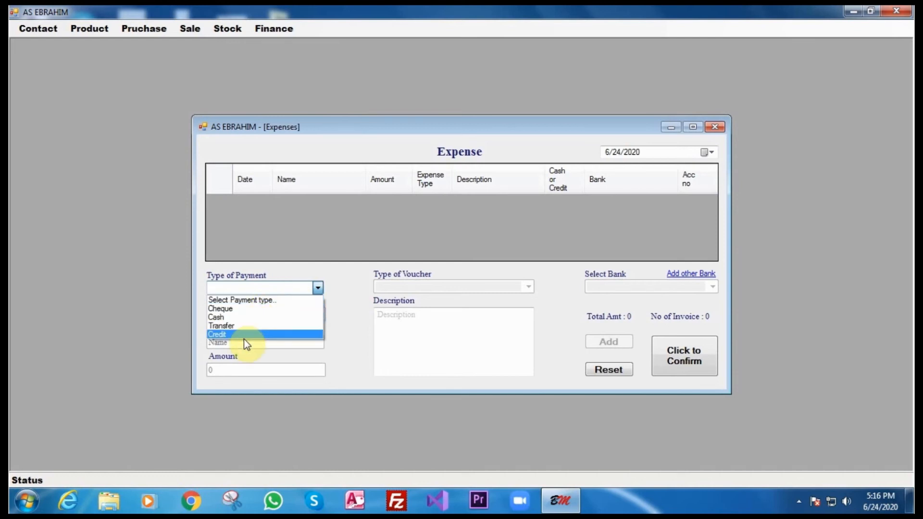
left_click(354, 288)
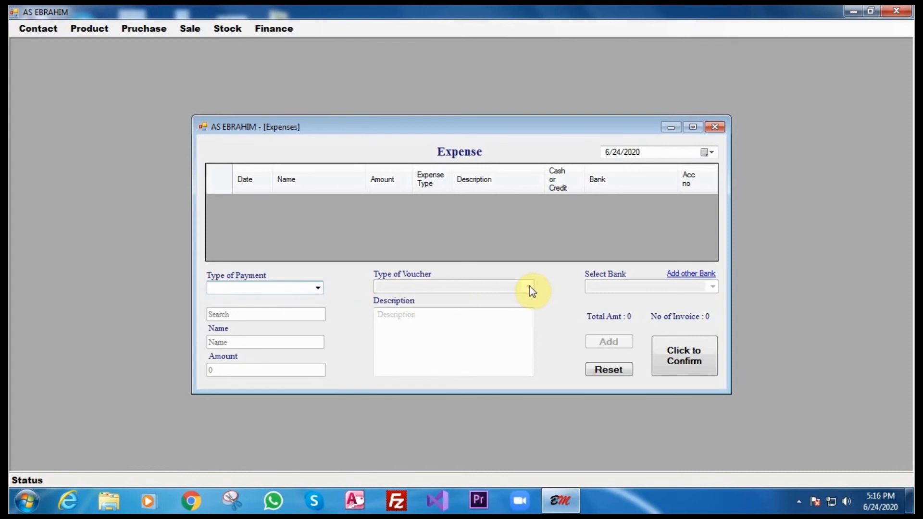
left_click(316, 289)
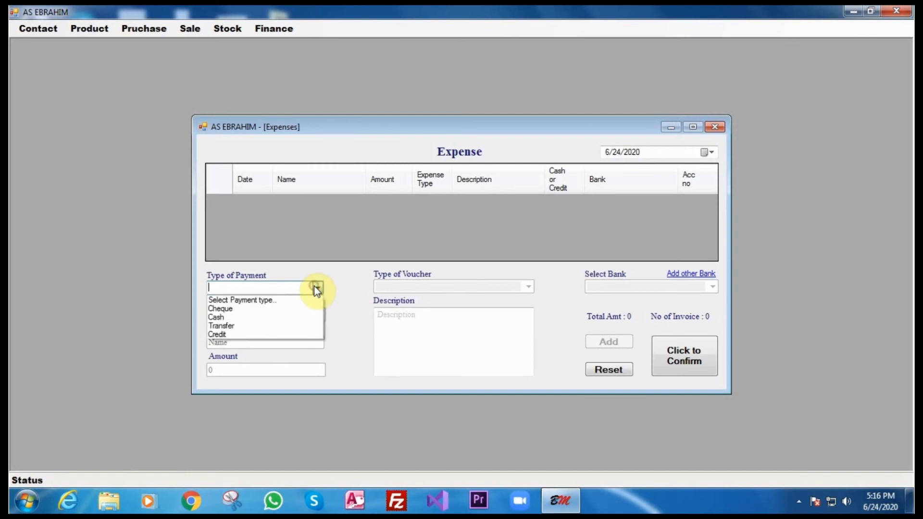
left_click(301, 317)
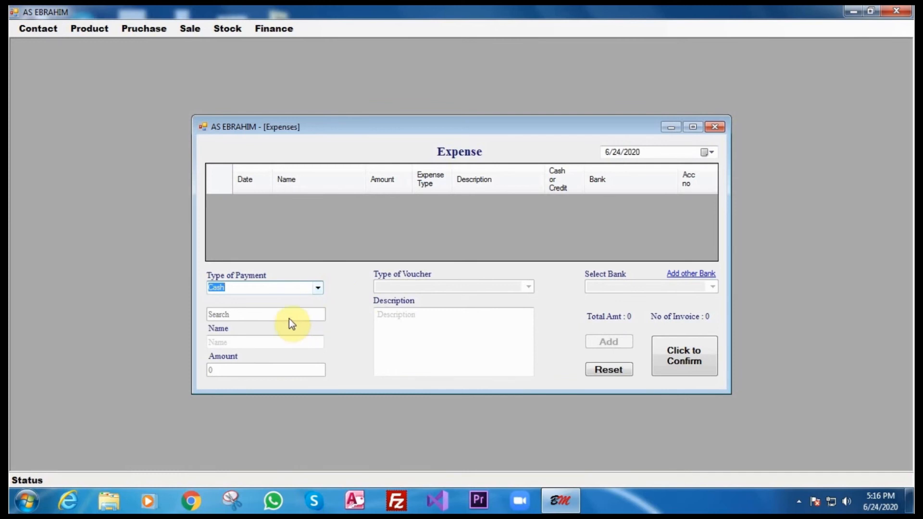
Enter the payee's name and an expense amount of 100.
left_click(267, 343)
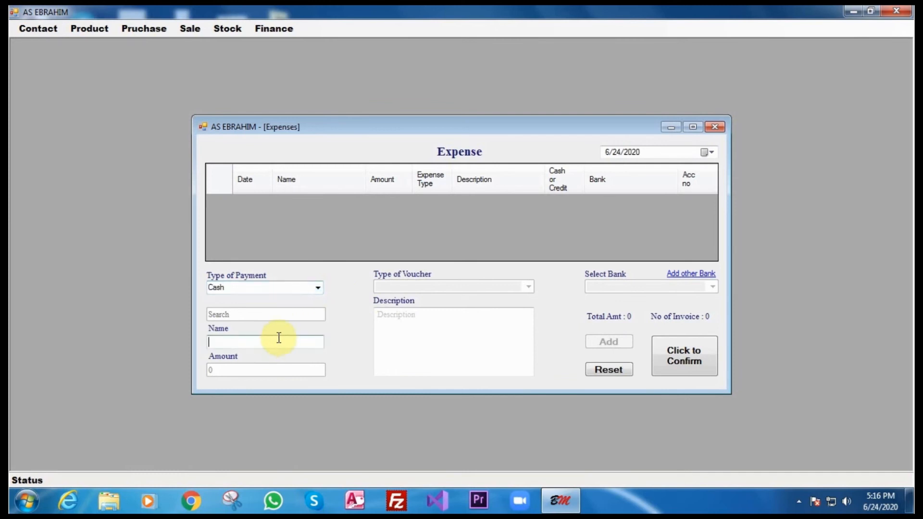
type("Mohammed")
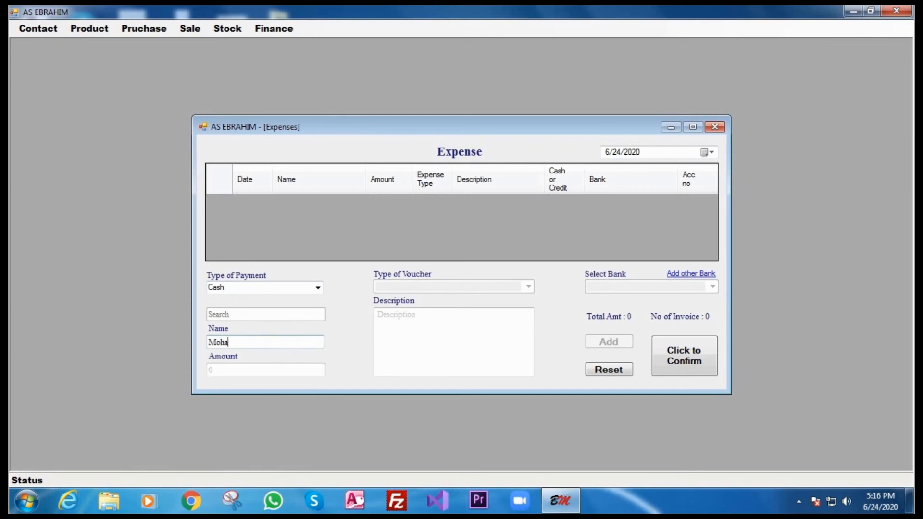
left_click(266, 366)
type("100")
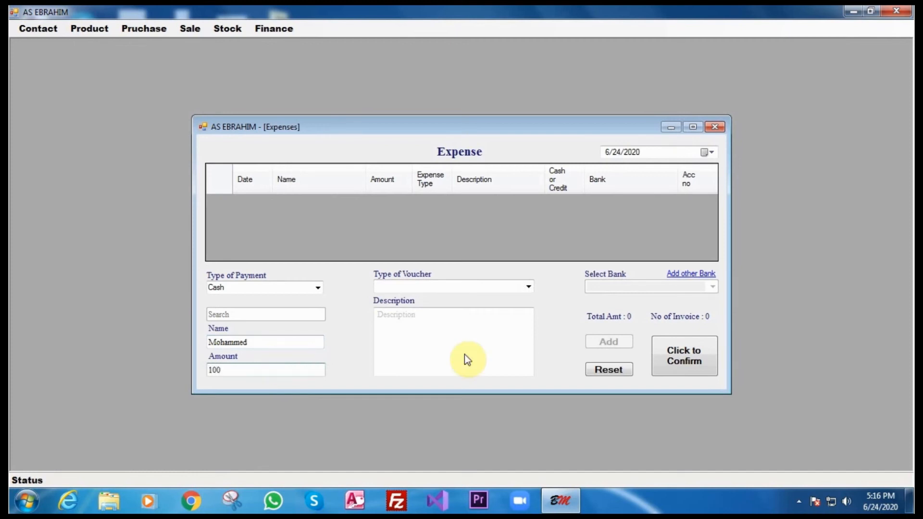
Set the expense payment type to Credit and the voucher type to Travel.
left_click(529, 287)
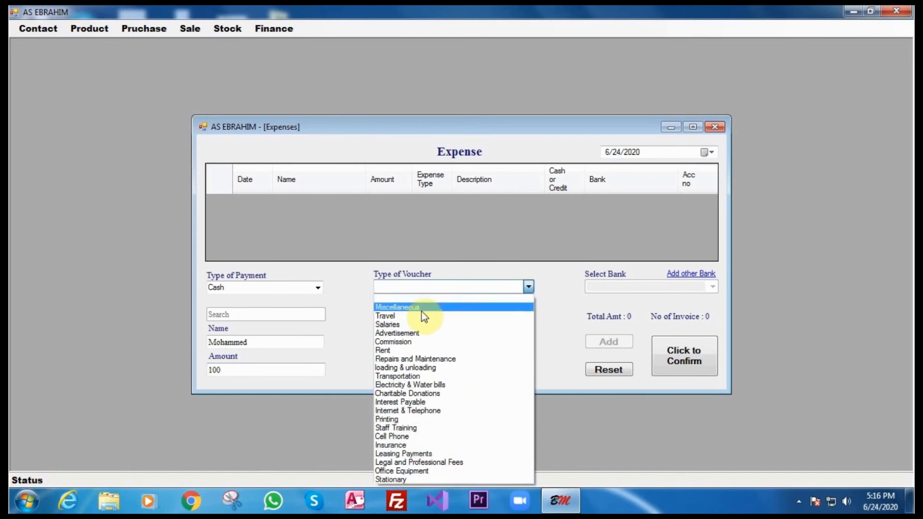
left_click(402, 288)
type("xyz")
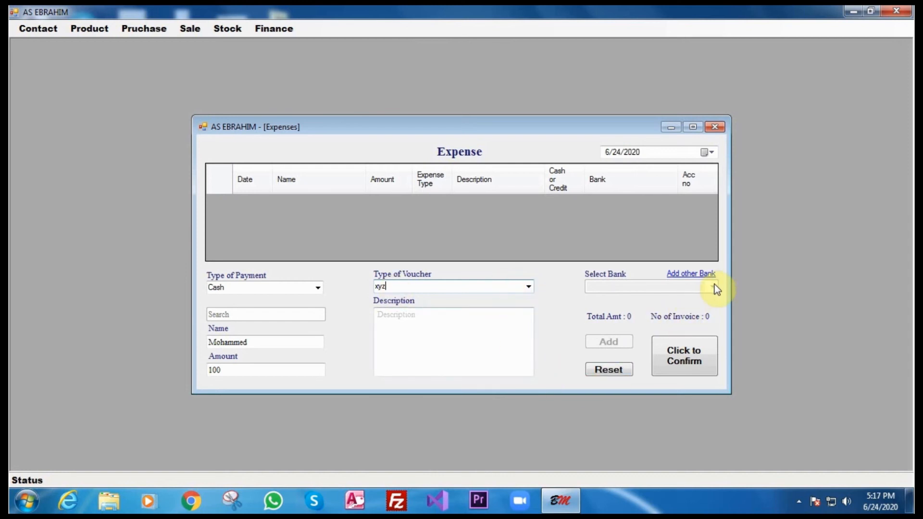
left_click(319, 288)
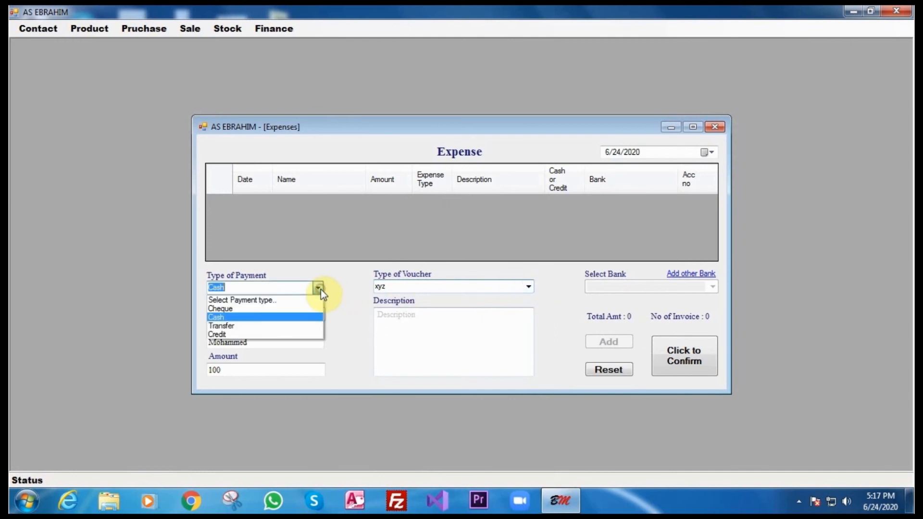
left_click(284, 335)
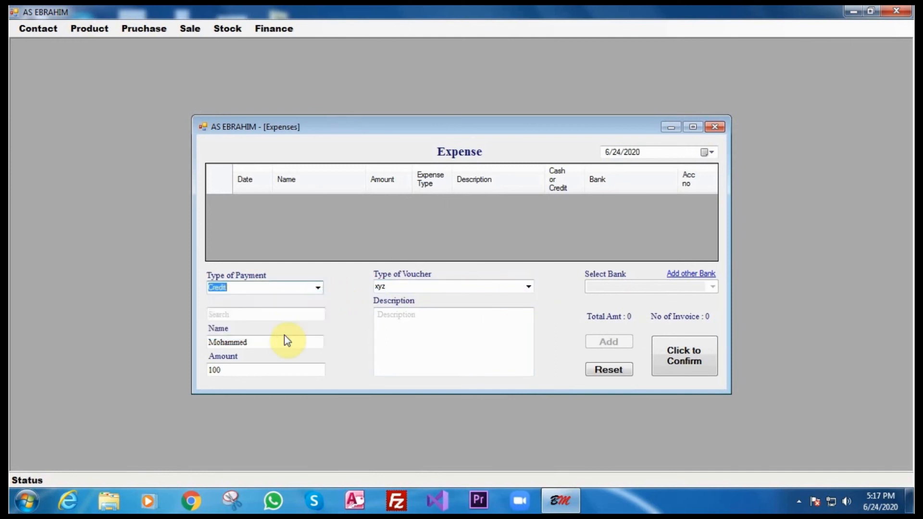
left_click(529, 287)
left_click(505, 316)
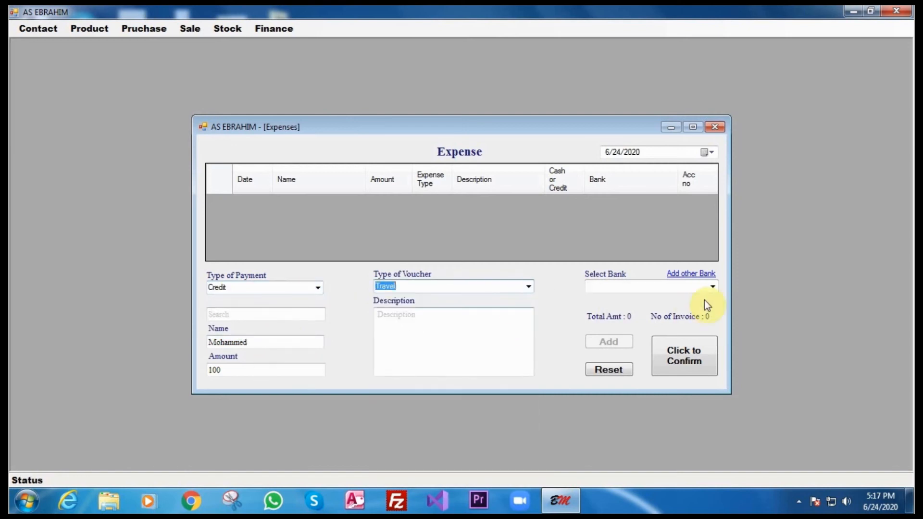
Dismiss the Select Bank list and Add other Bank dialog, then close the Expenses form unsaved.
left_click(713, 287)
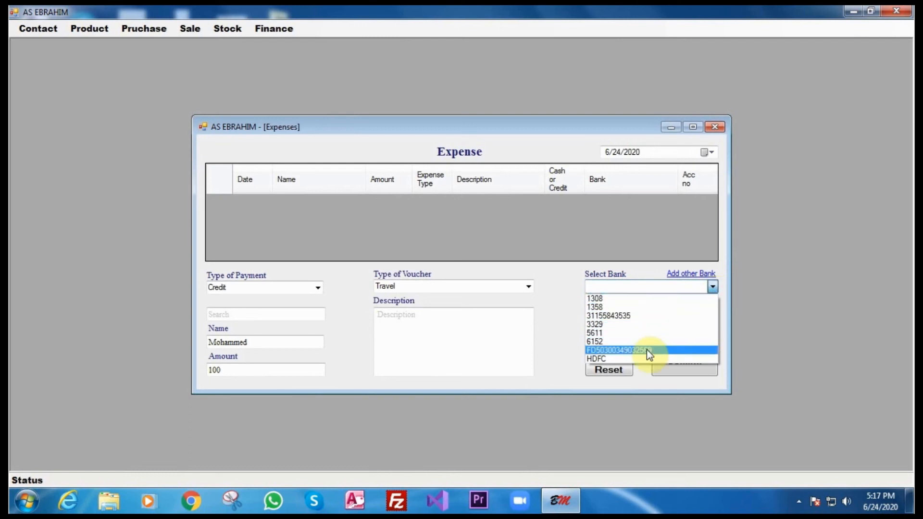
left_click(713, 286)
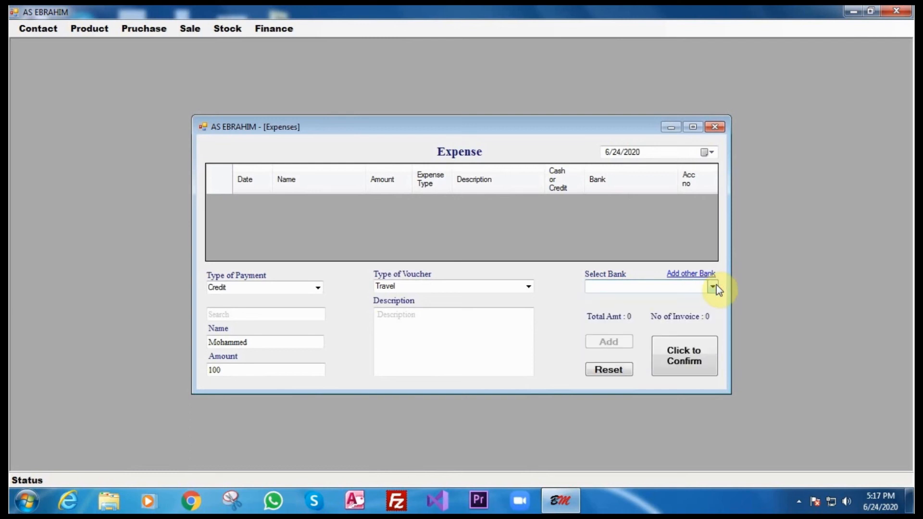
left_click(711, 286)
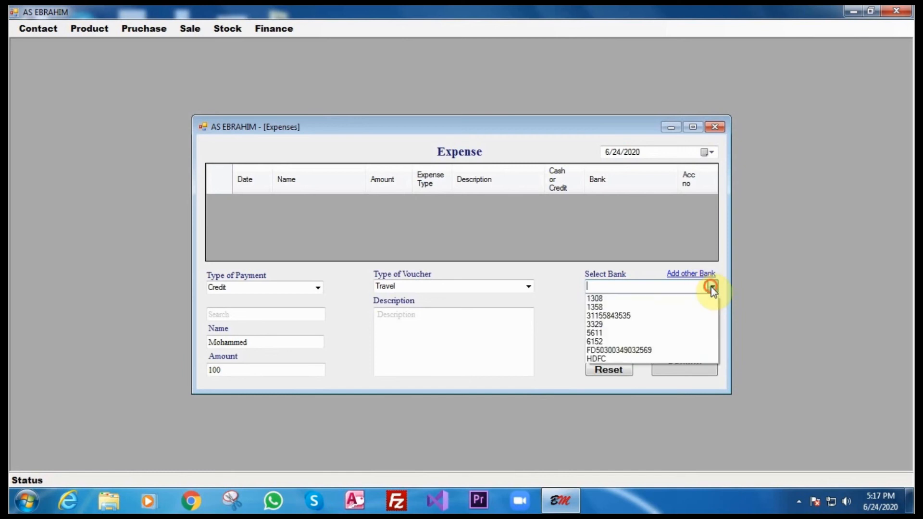
left_click(711, 286)
left_click(699, 275)
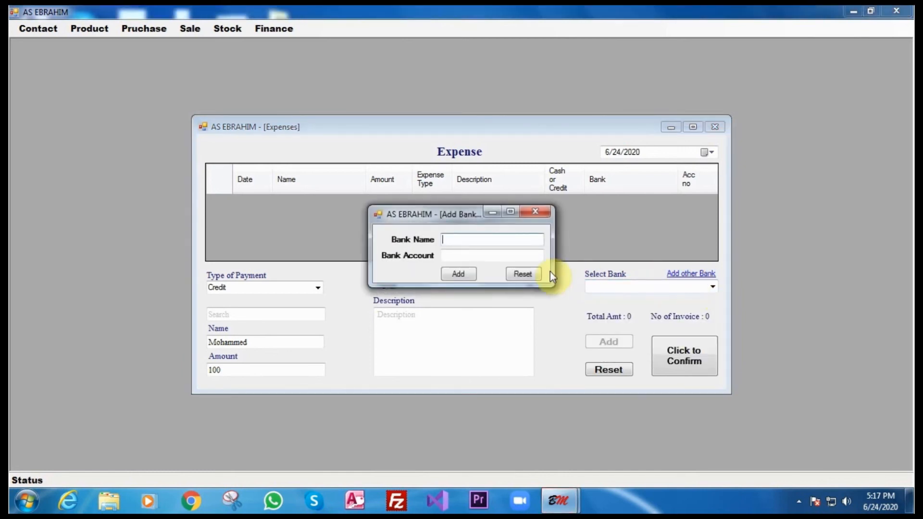
left_click(542, 215)
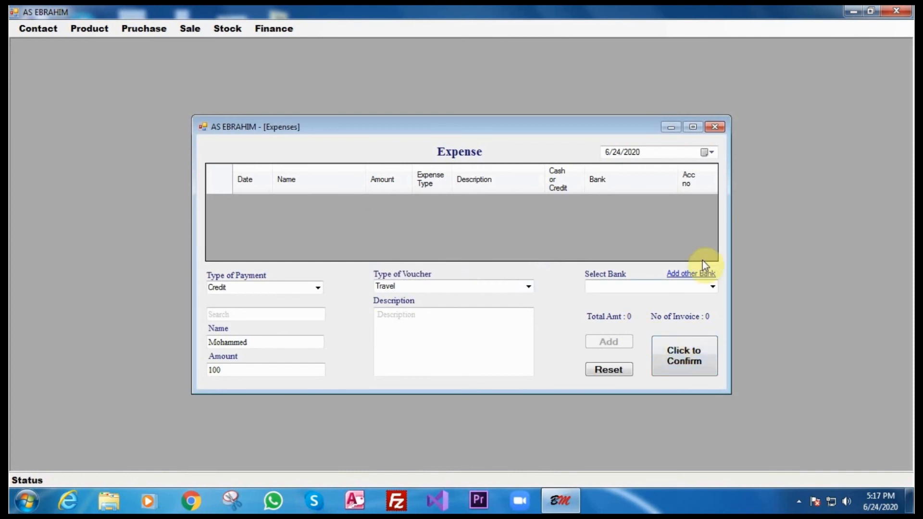
left_click(714, 129)
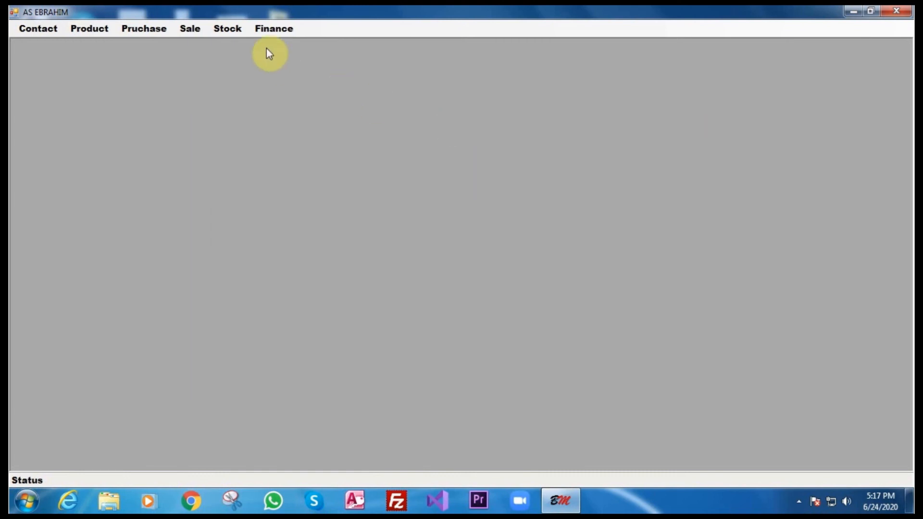
Open the Finance expense report filtered to the Electricity & Water bills category.
left_click(257, 32)
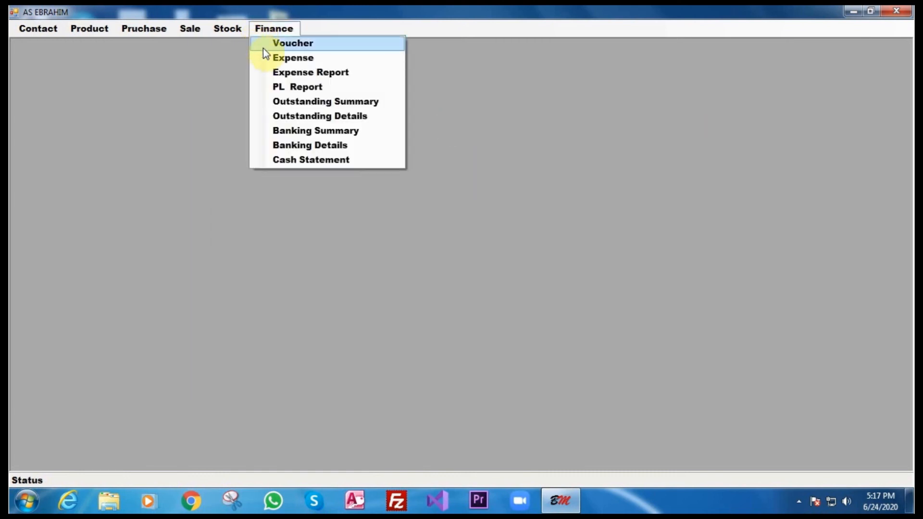
left_click(284, 72)
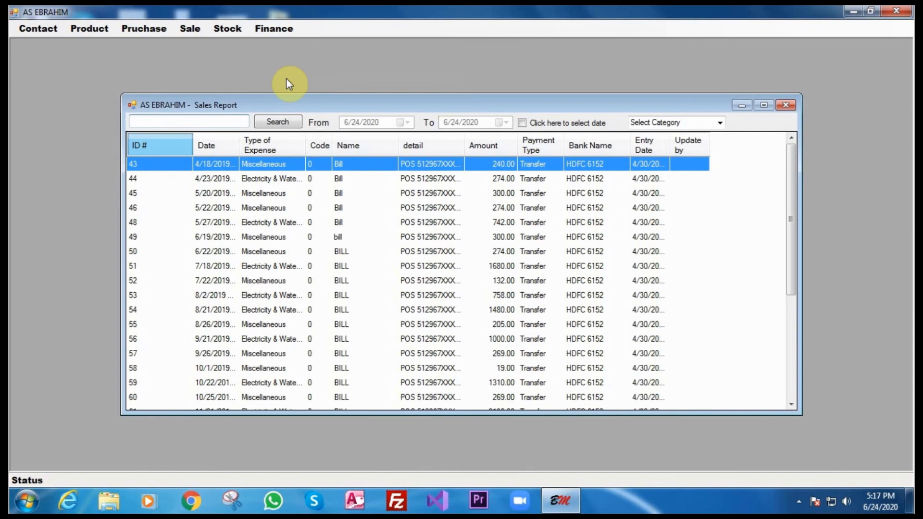
left_click(718, 123)
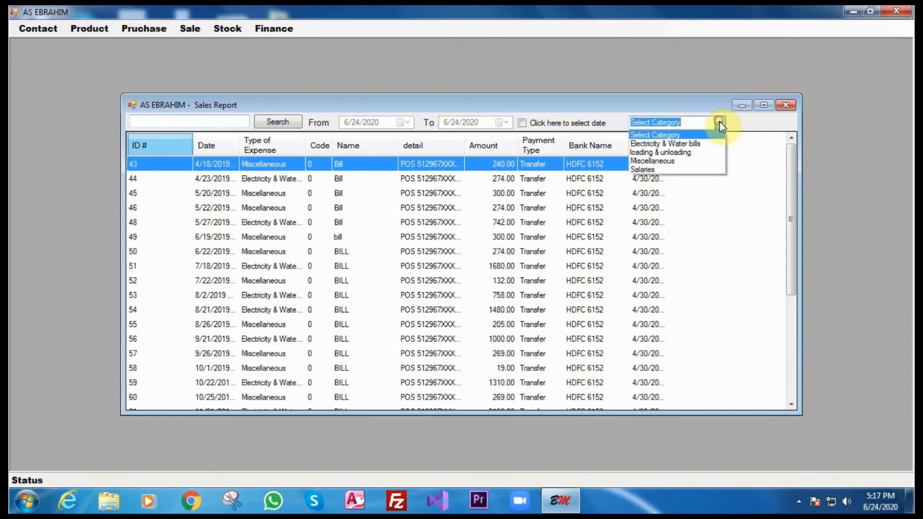
left_click(708, 142)
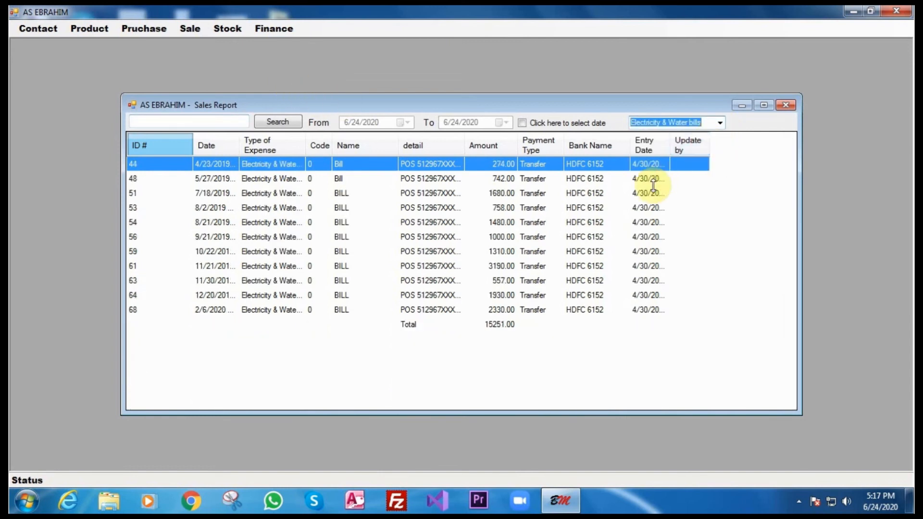
Filter the expense report from 1/1/2020 and search, showing six expenses totalling 44541.00.
left_click(523, 123)
left_click(404, 123)
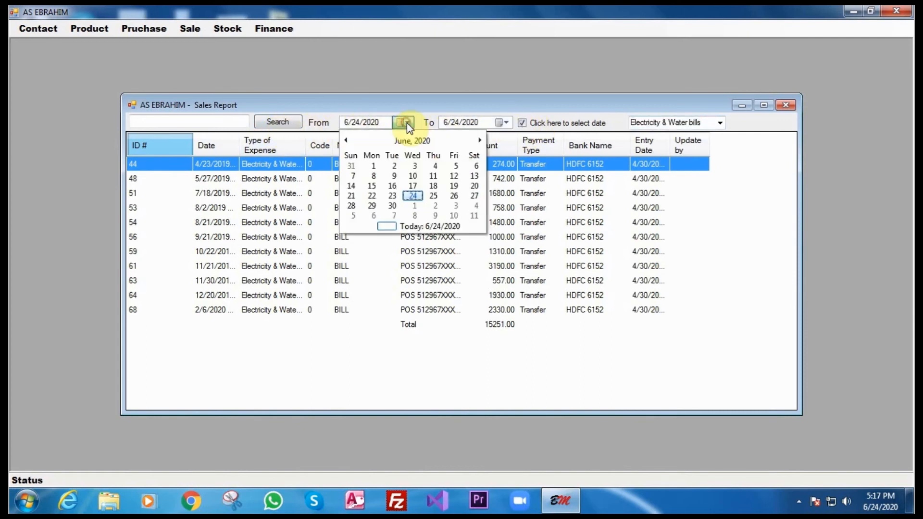
left_click(344, 140)
left_click(344, 140)
left_click(343, 140)
left_click(344, 140)
left_click(344, 141)
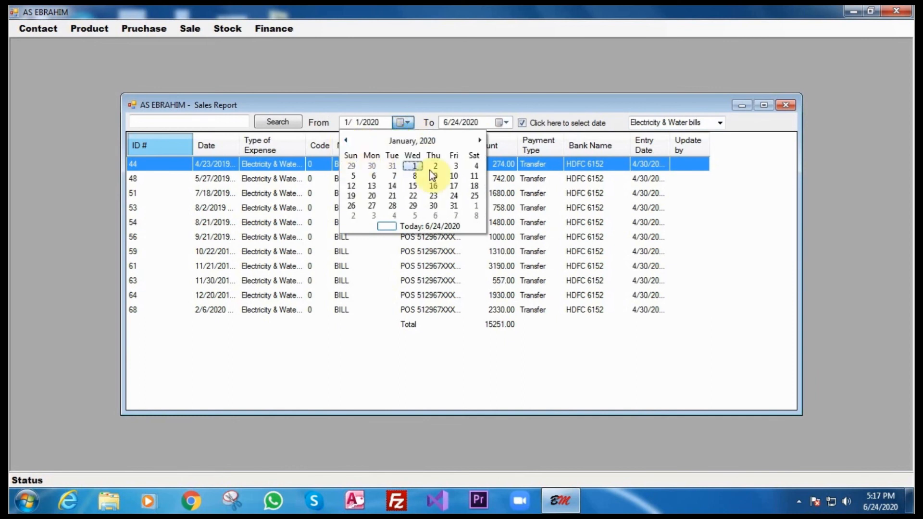
left_click(417, 166)
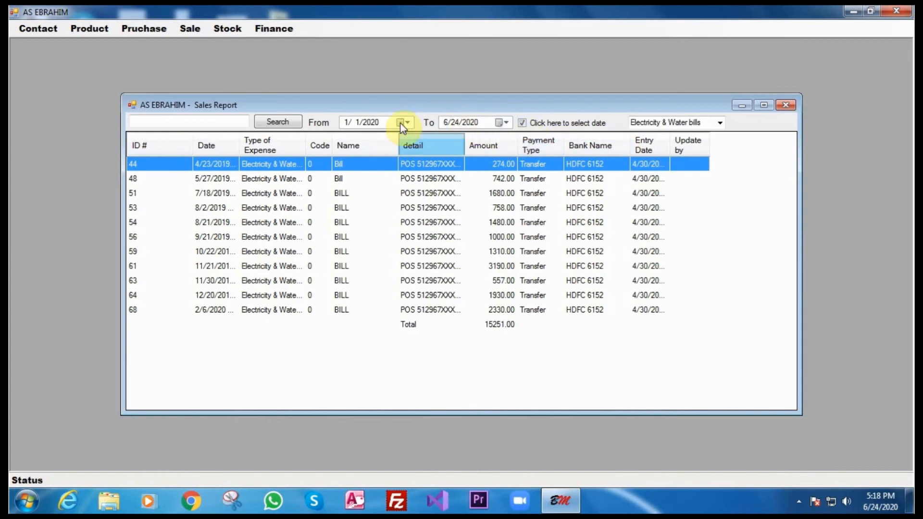
left_click(280, 121)
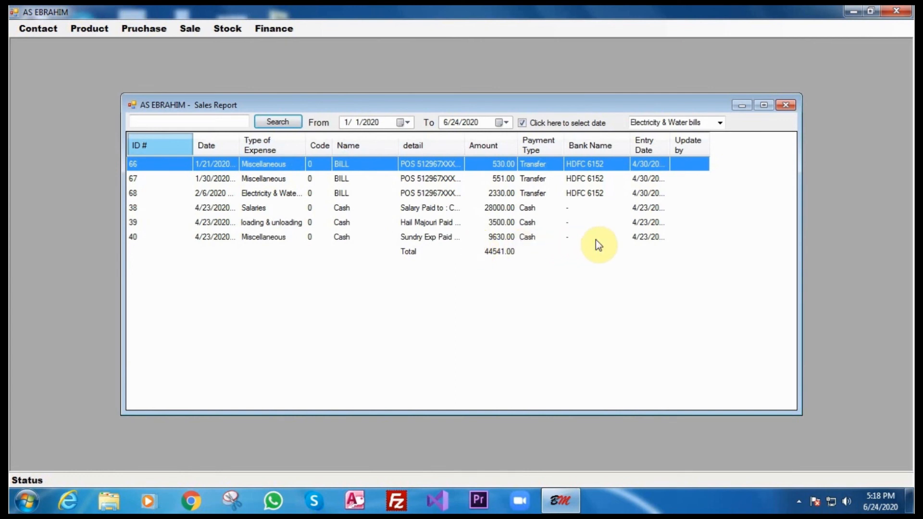
Dismiss the category list and close the expense report.
left_click(721, 123)
left_click(500, 105)
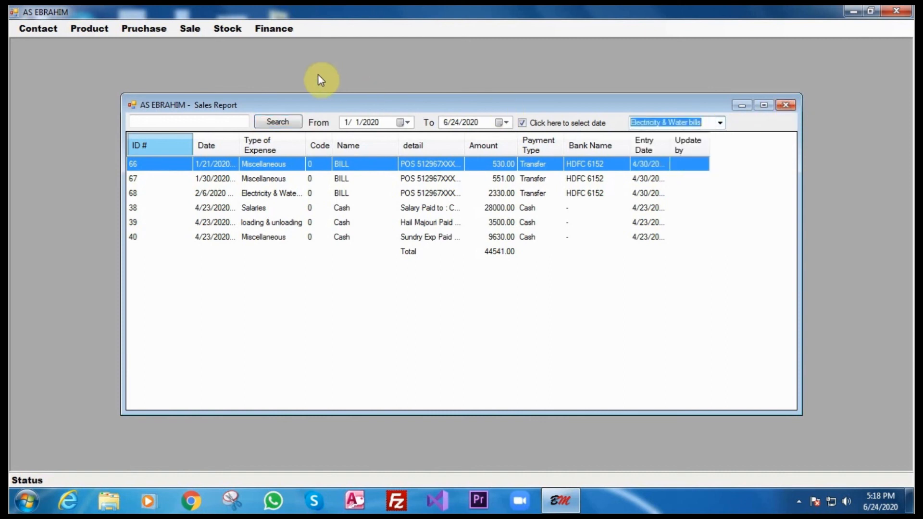
left_click(783, 105)
left_click(264, 31)
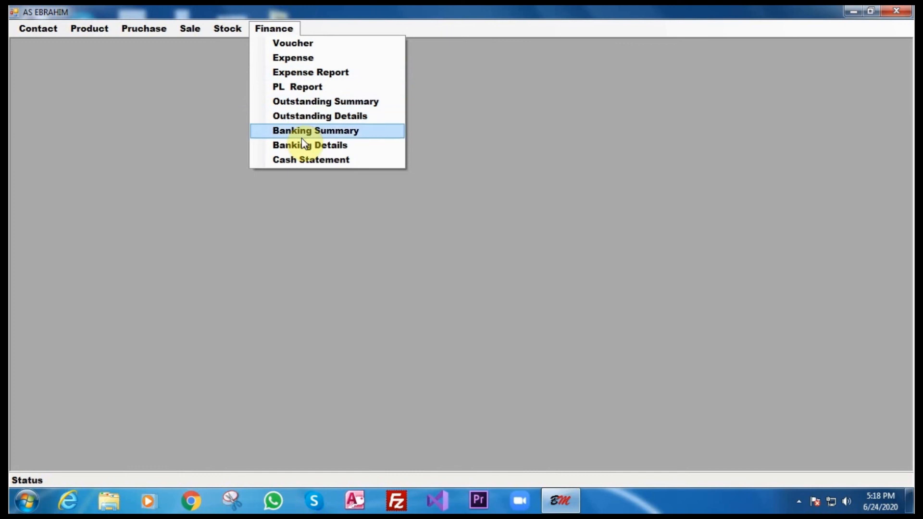
Open the maximized outstanding ledger statement and view one customer's entries.
left_click(308, 119)
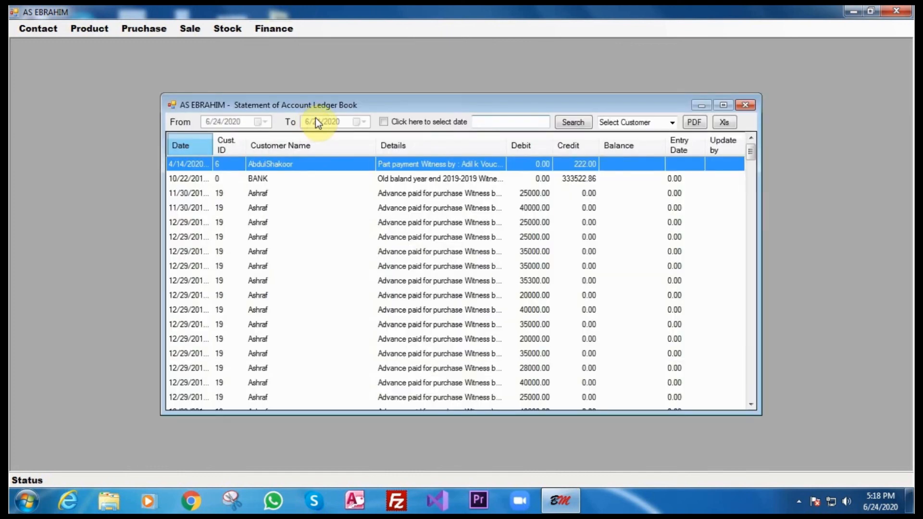
left_click(724, 105)
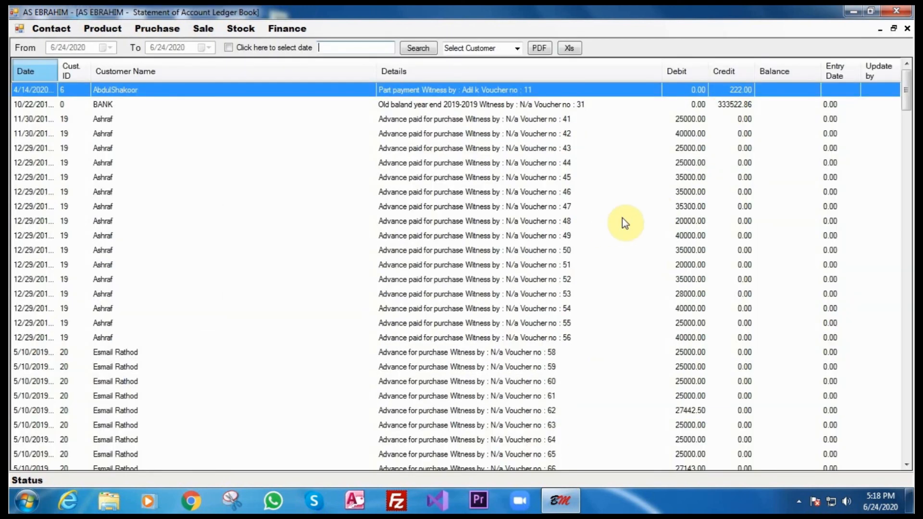
left_click(516, 48)
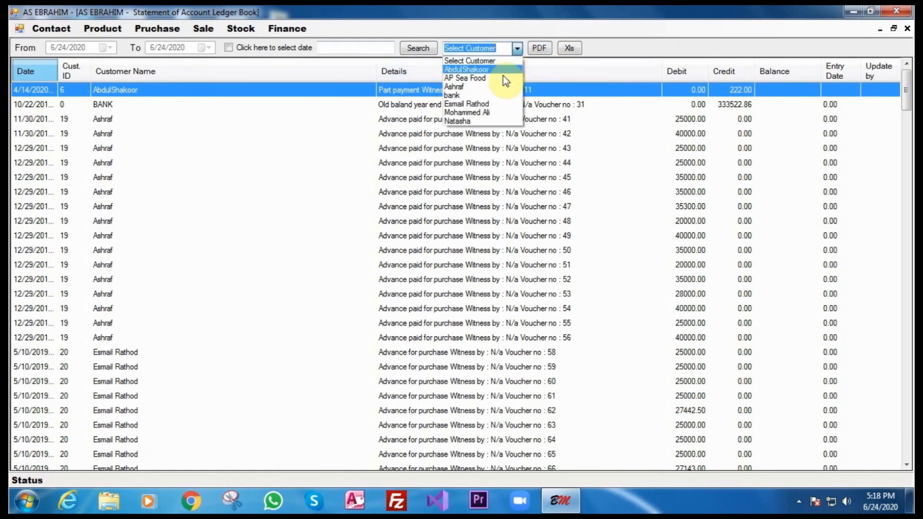
left_click(501, 87)
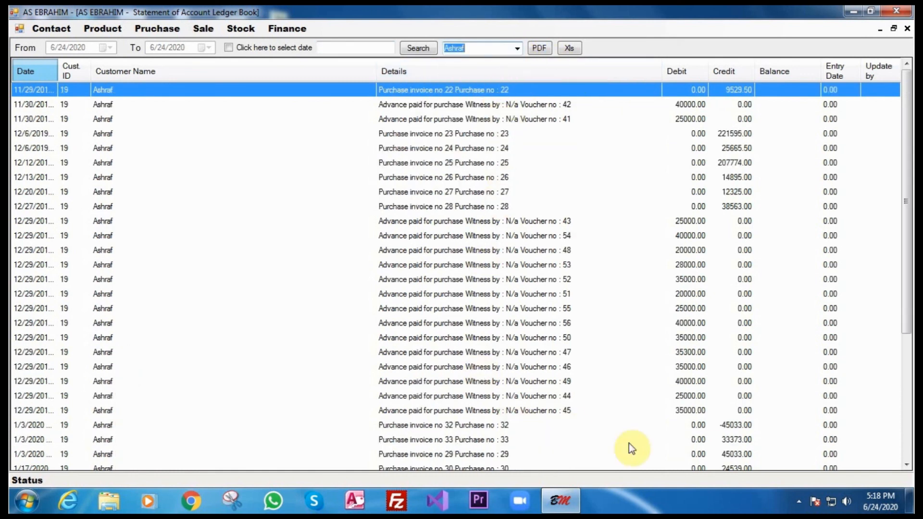
left_click_drag(905, 299, 899, 447)
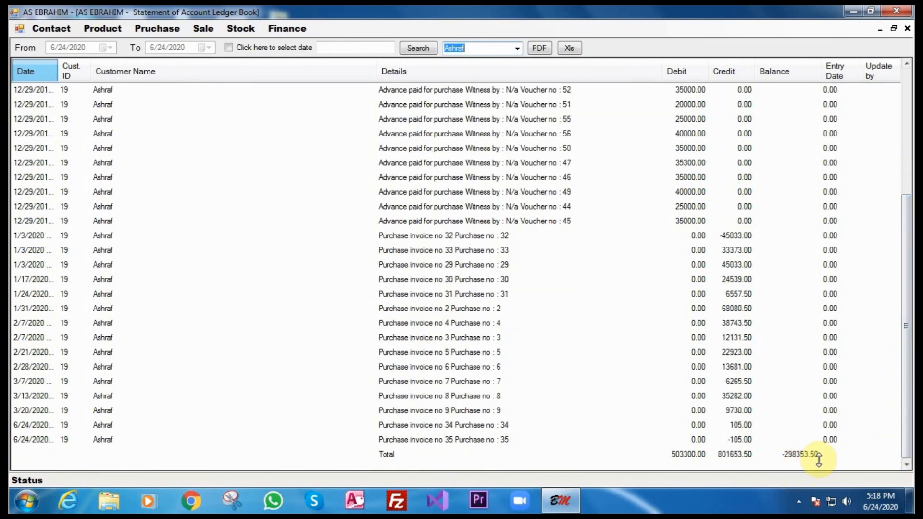
Show AP Sea Food's ledger entries, then close the ledger statement.
left_click(518, 48)
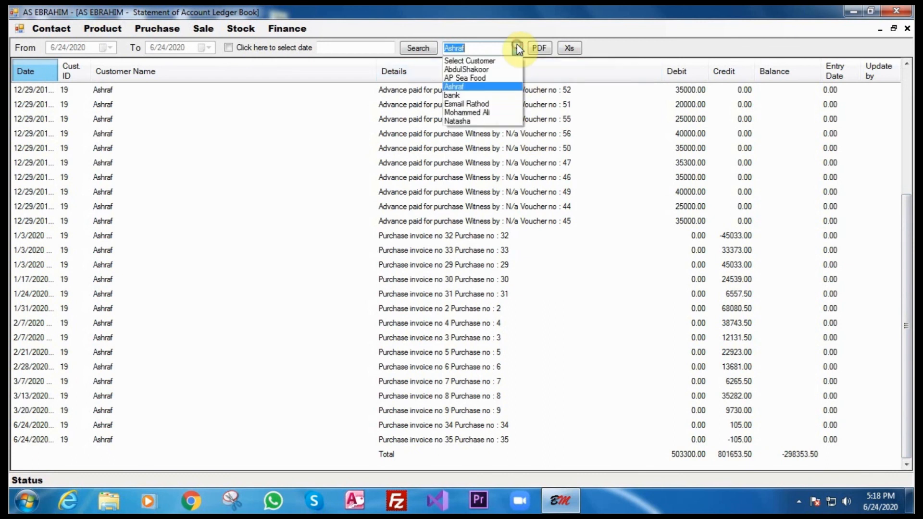
left_click(490, 77)
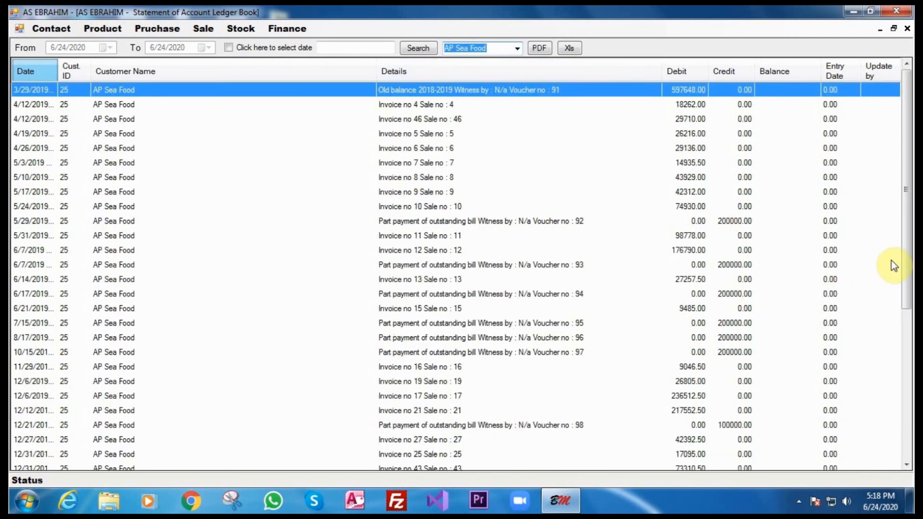
left_click_drag(903, 261, 901, 296)
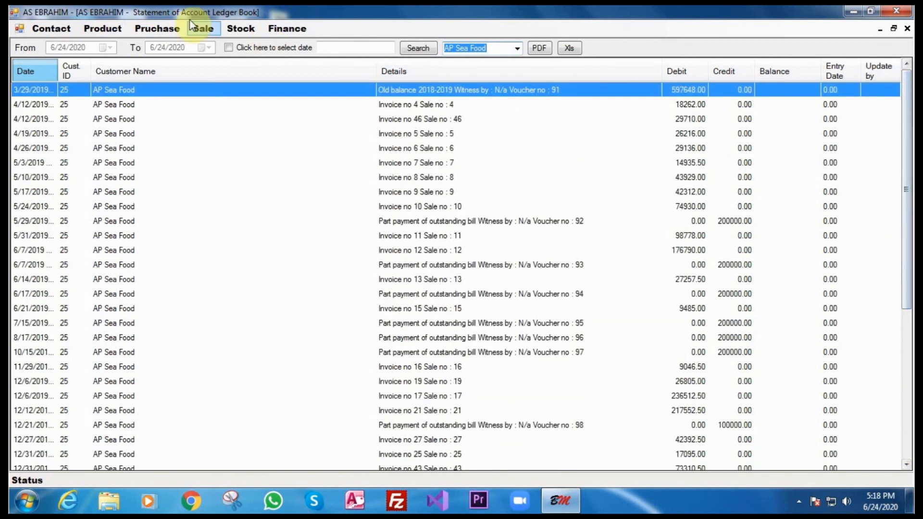
left_click(906, 27)
left_click(283, 31)
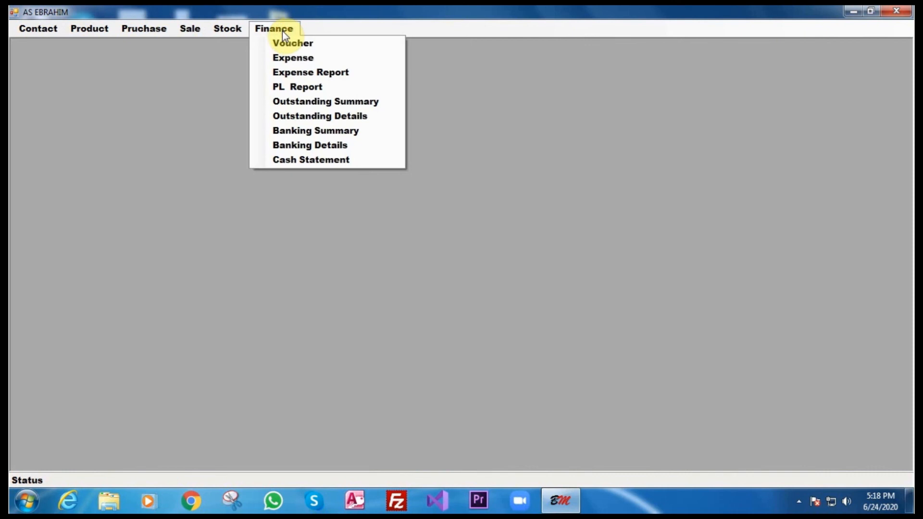
Open the Profit & Loss report with a custom range starting 1/1/2020.
left_click(290, 87)
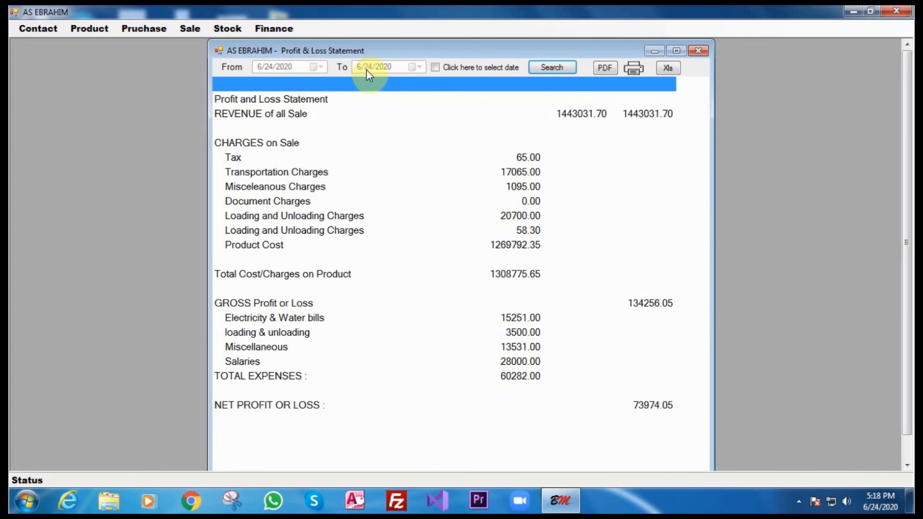
left_click(436, 67)
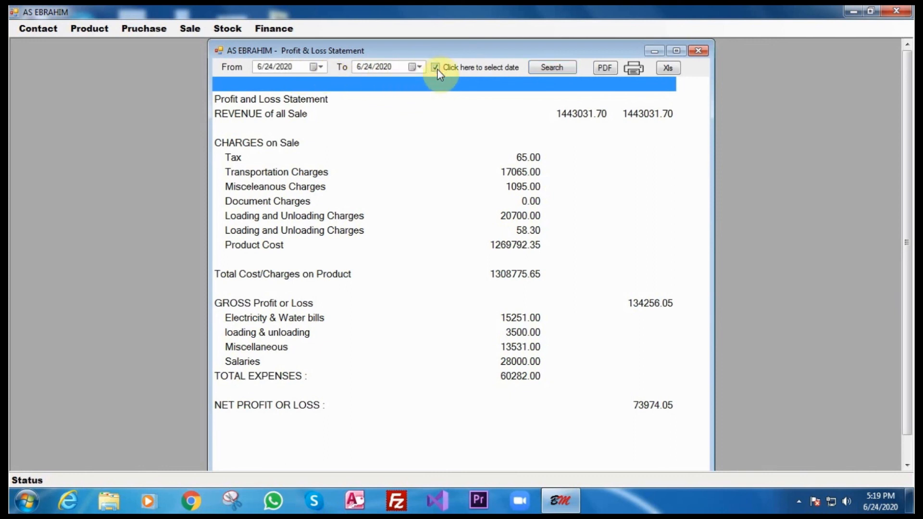
left_click(321, 68)
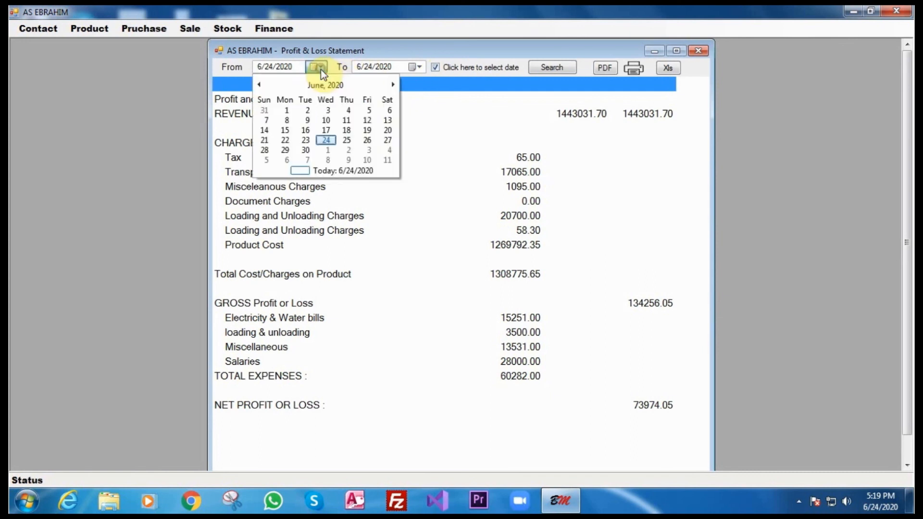
left_click(309, 86)
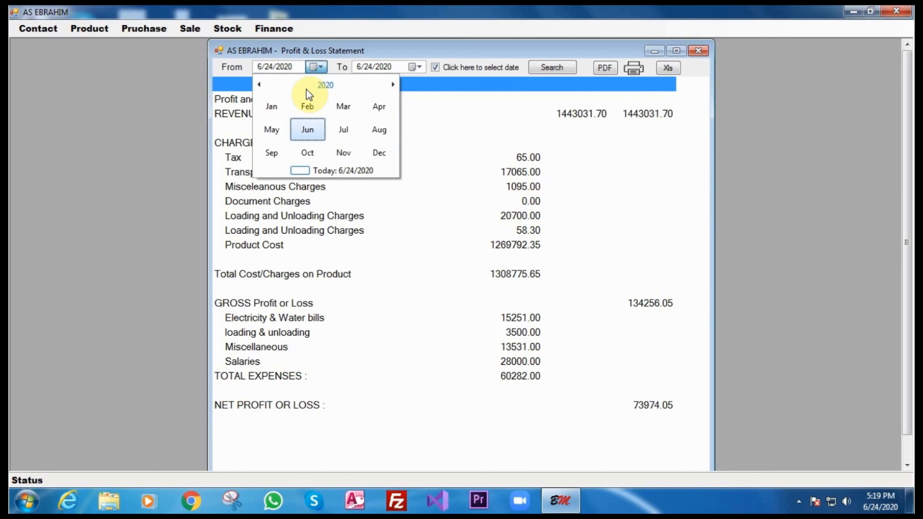
left_click(272, 109)
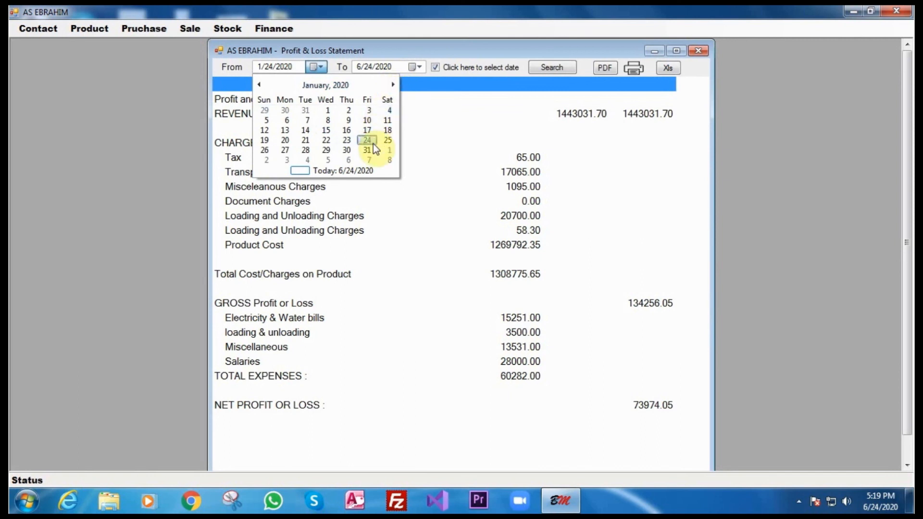
left_click(326, 110)
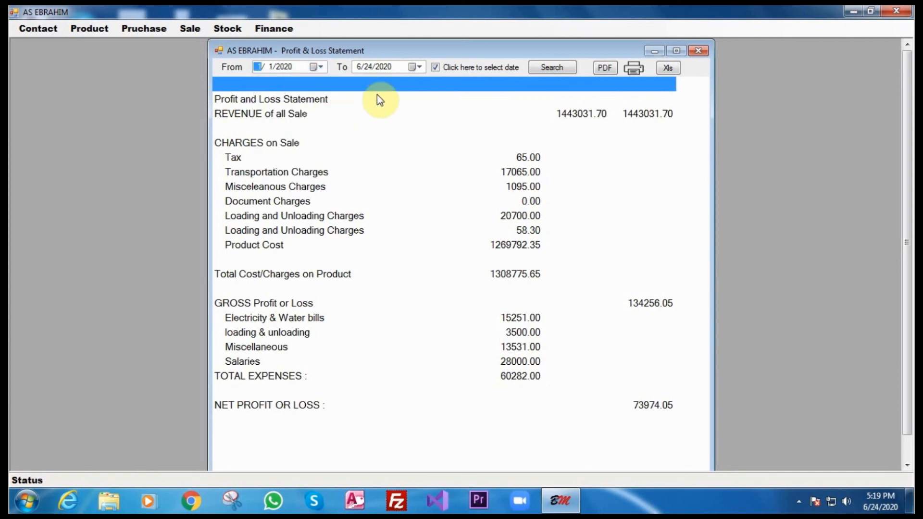
Set the end date to 3/31/2020 and rerun, showing net profit 28051.06.
left_click(415, 66)
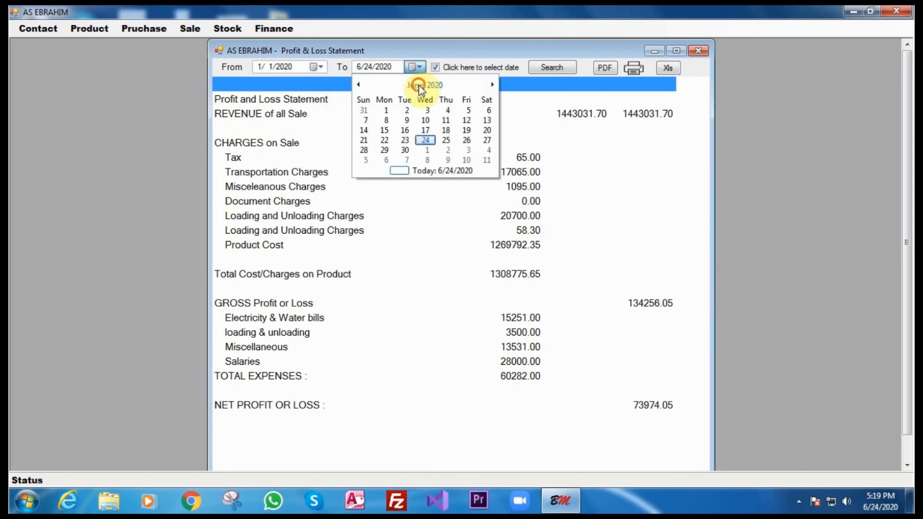
left_click(419, 85)
left_click(434, 105)
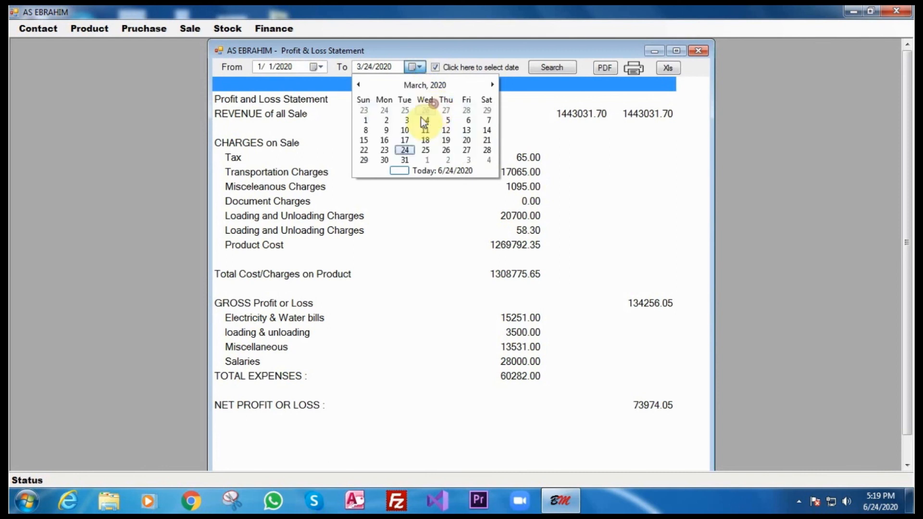
left_click(411, 158)
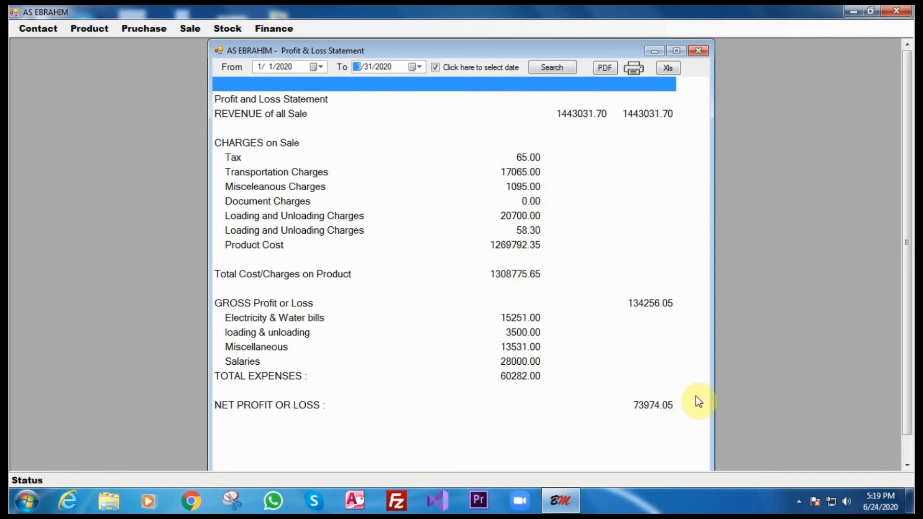
left_click(537, 63)
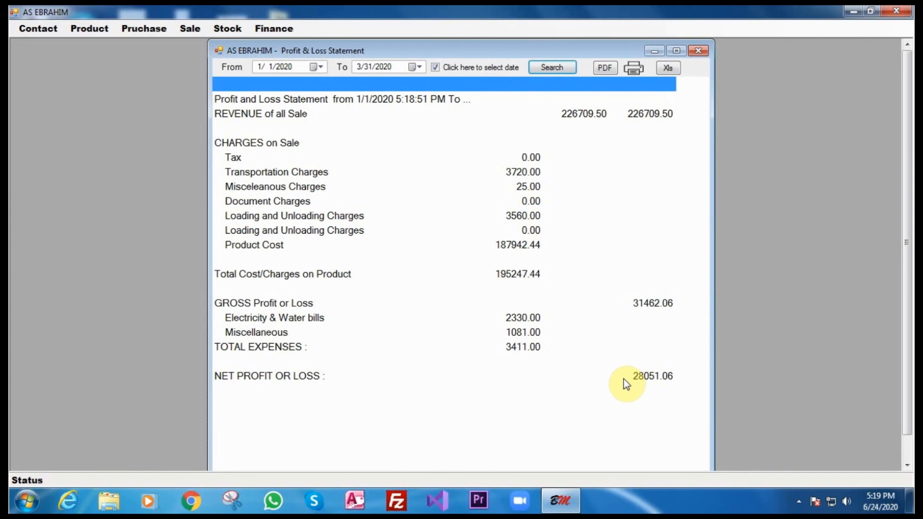
left_click(697, 52)
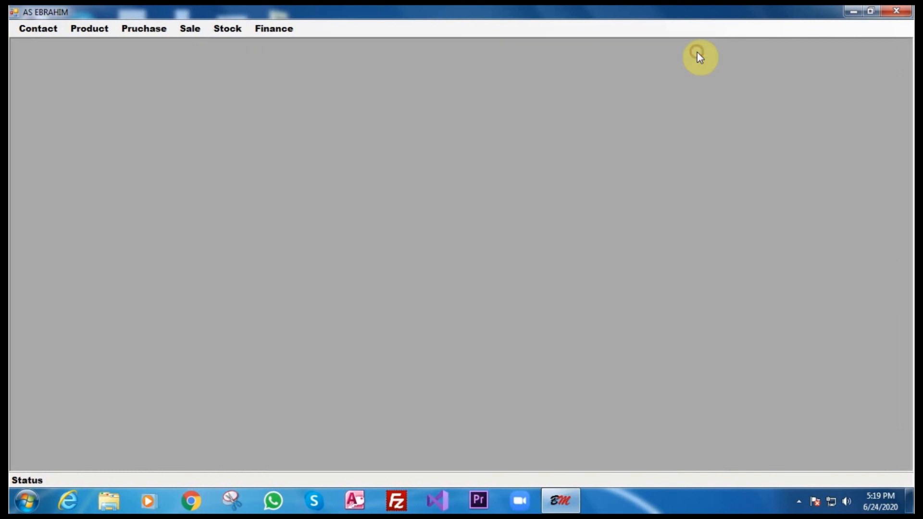
left_click(254, 29)
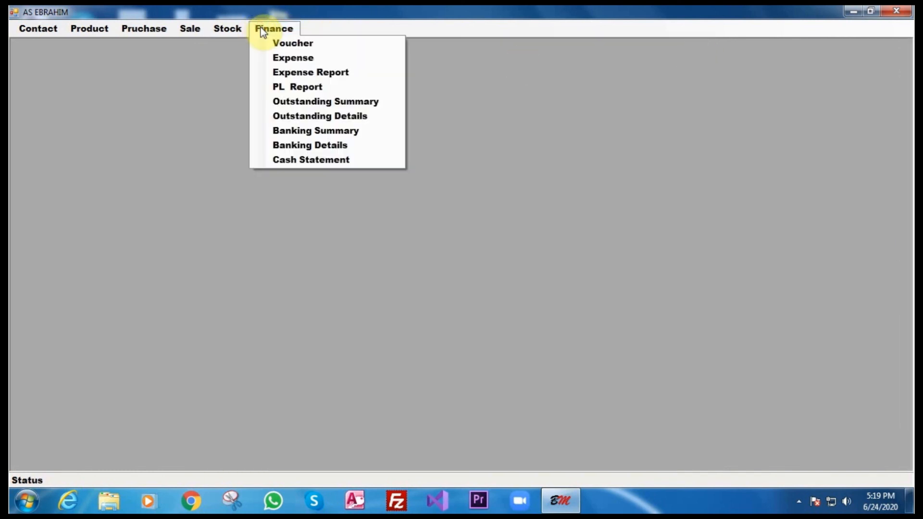
left_click(304, 160)
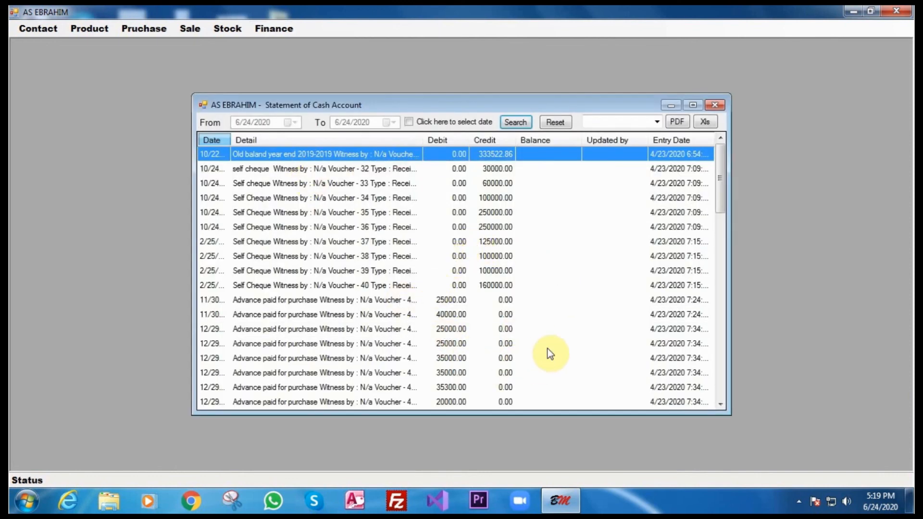
left_click(710, 105)
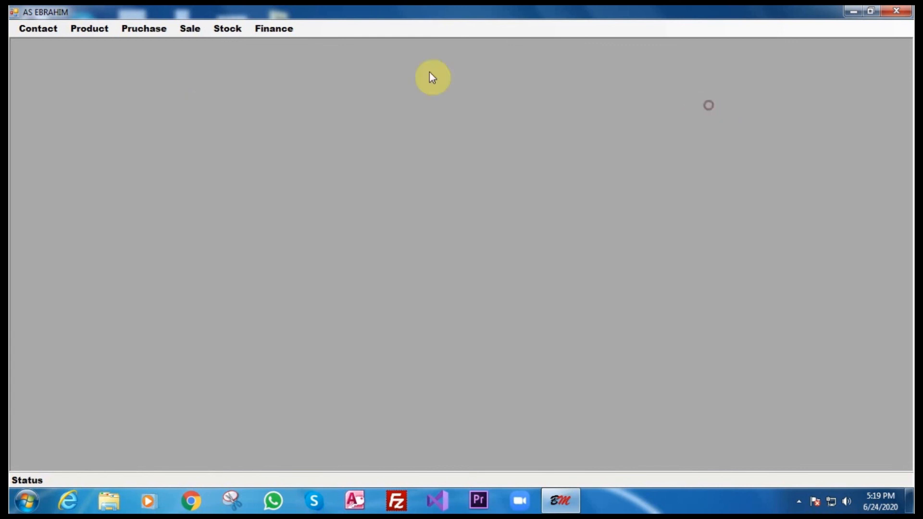
left_click(284, 34)
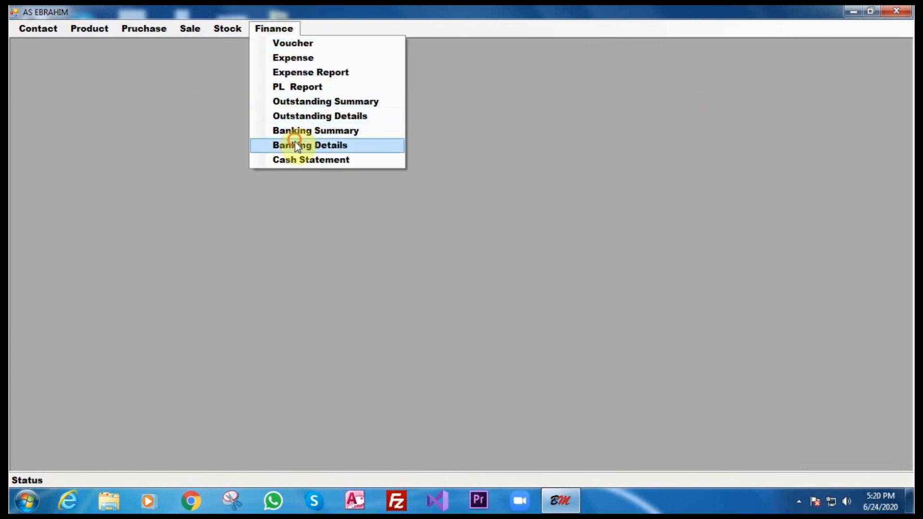
left_click(297, 145)
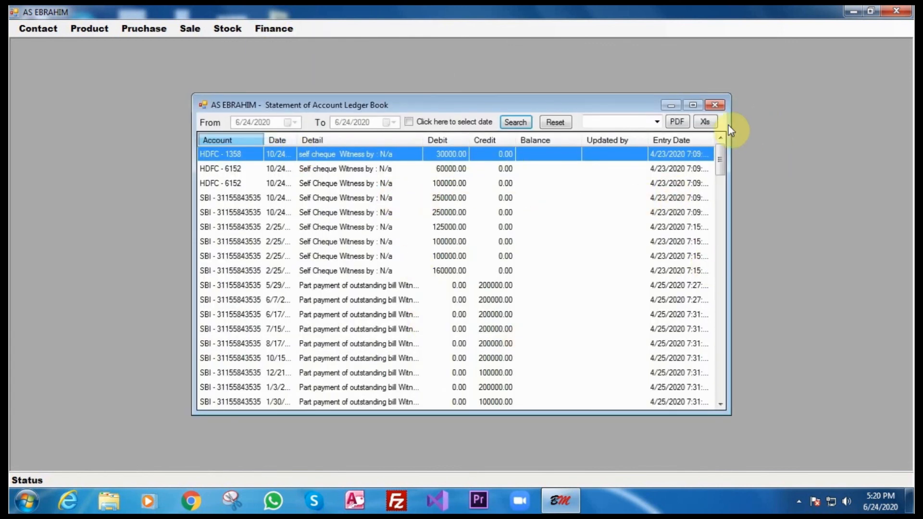
left_click(656, 122)
left_click(715, 105)
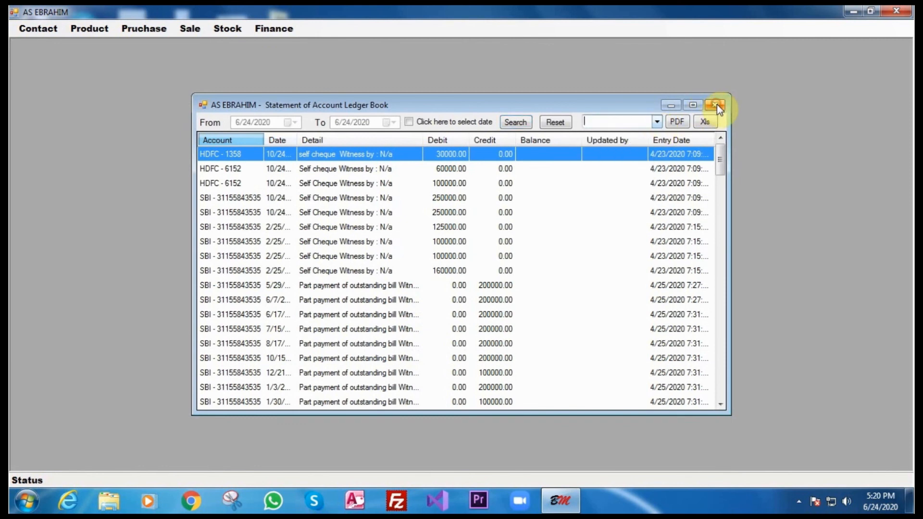
left_click(716, 105)
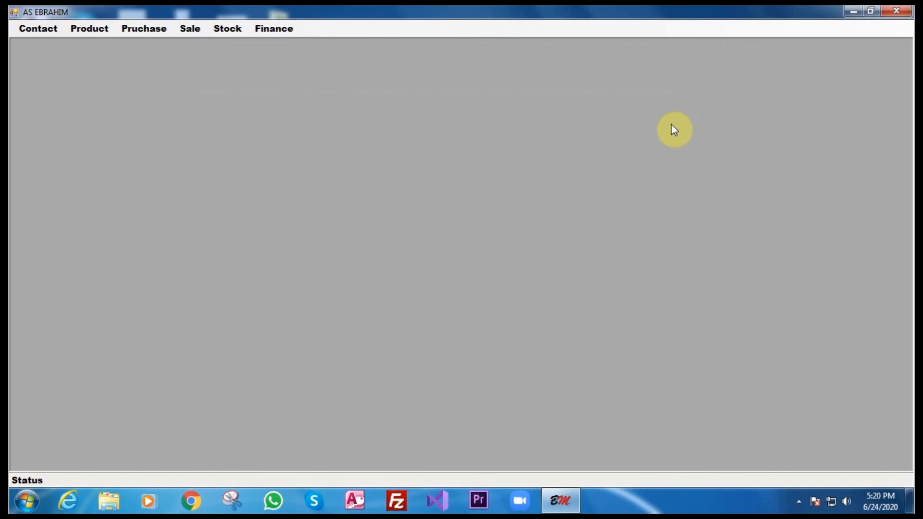
Close the AS EBRAHIM main window to return to the Windows desktop.
left_click(896, 12)
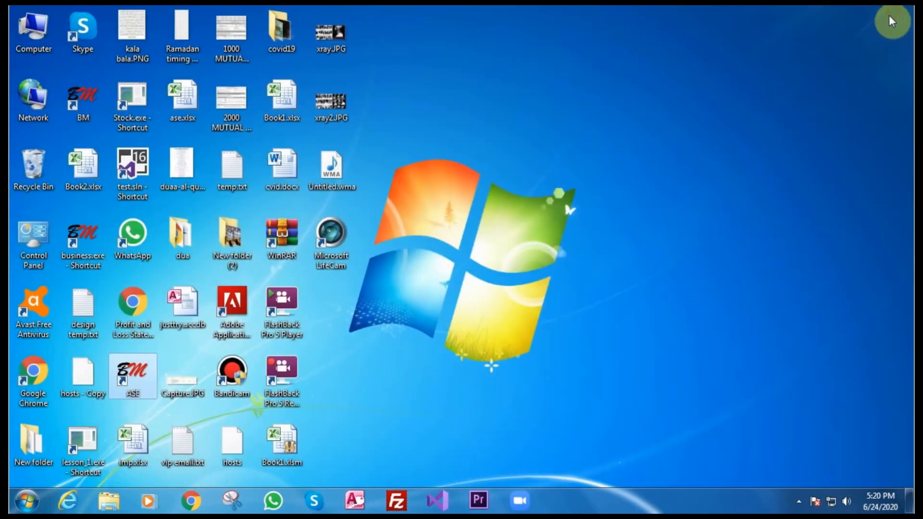